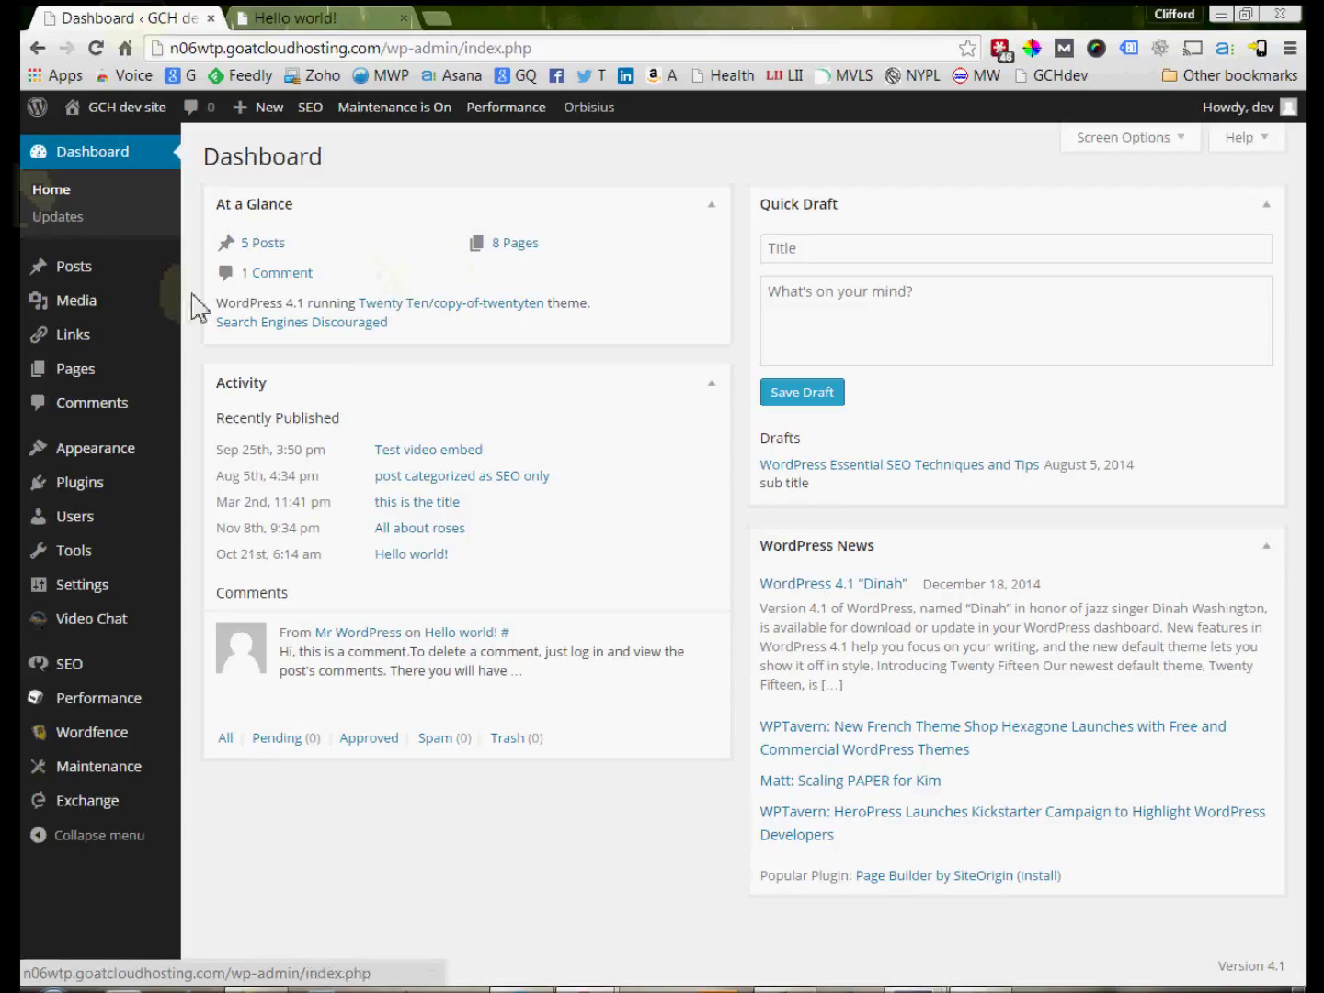
Open Settings > Discussion and review the site's comment options
mouse_move(82, 593)
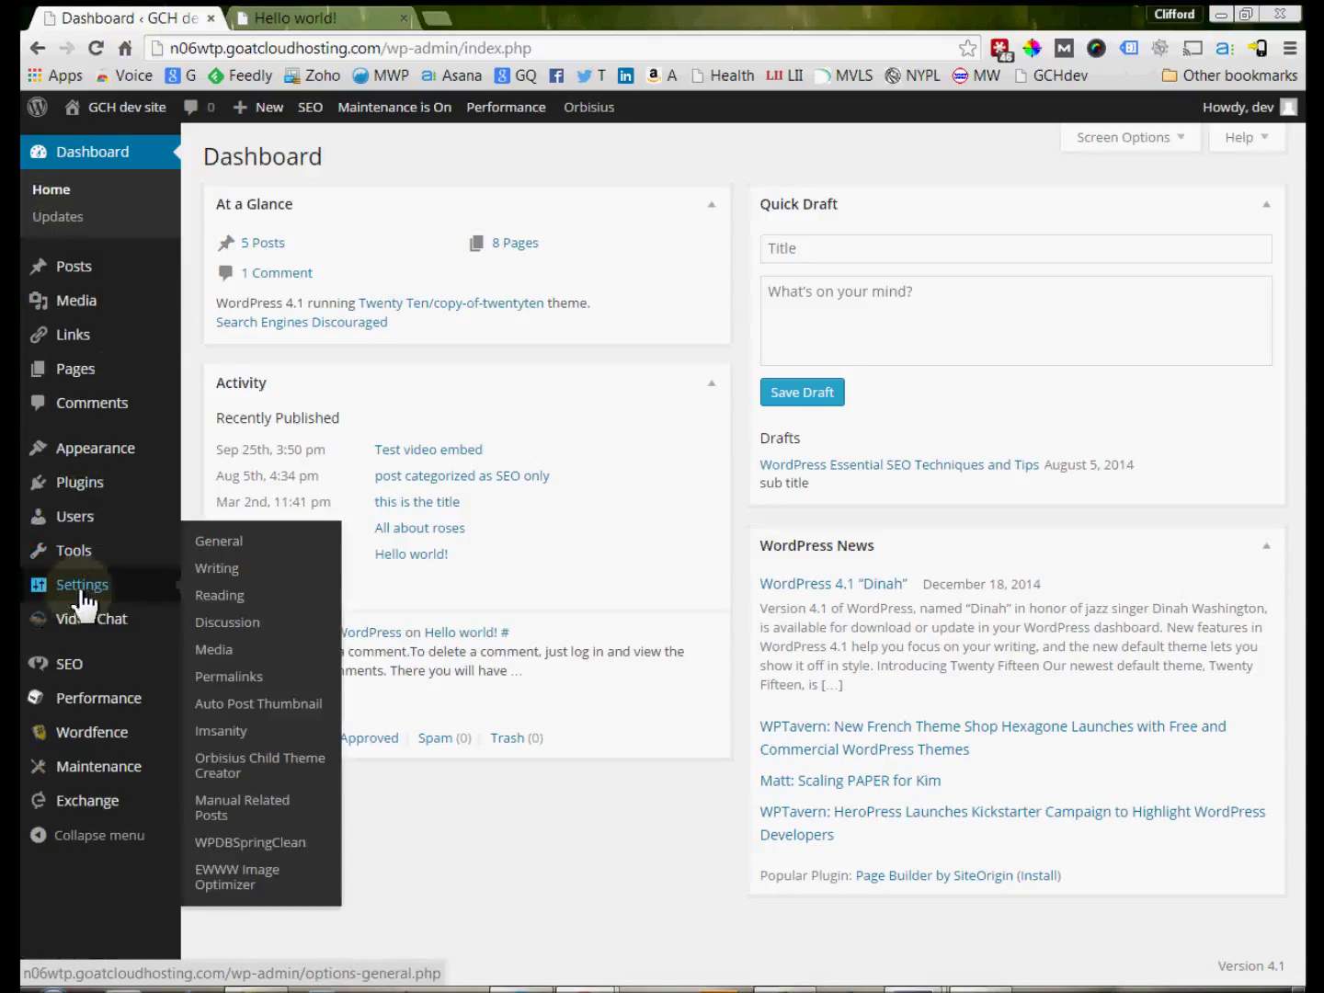
left_click(234, 625)
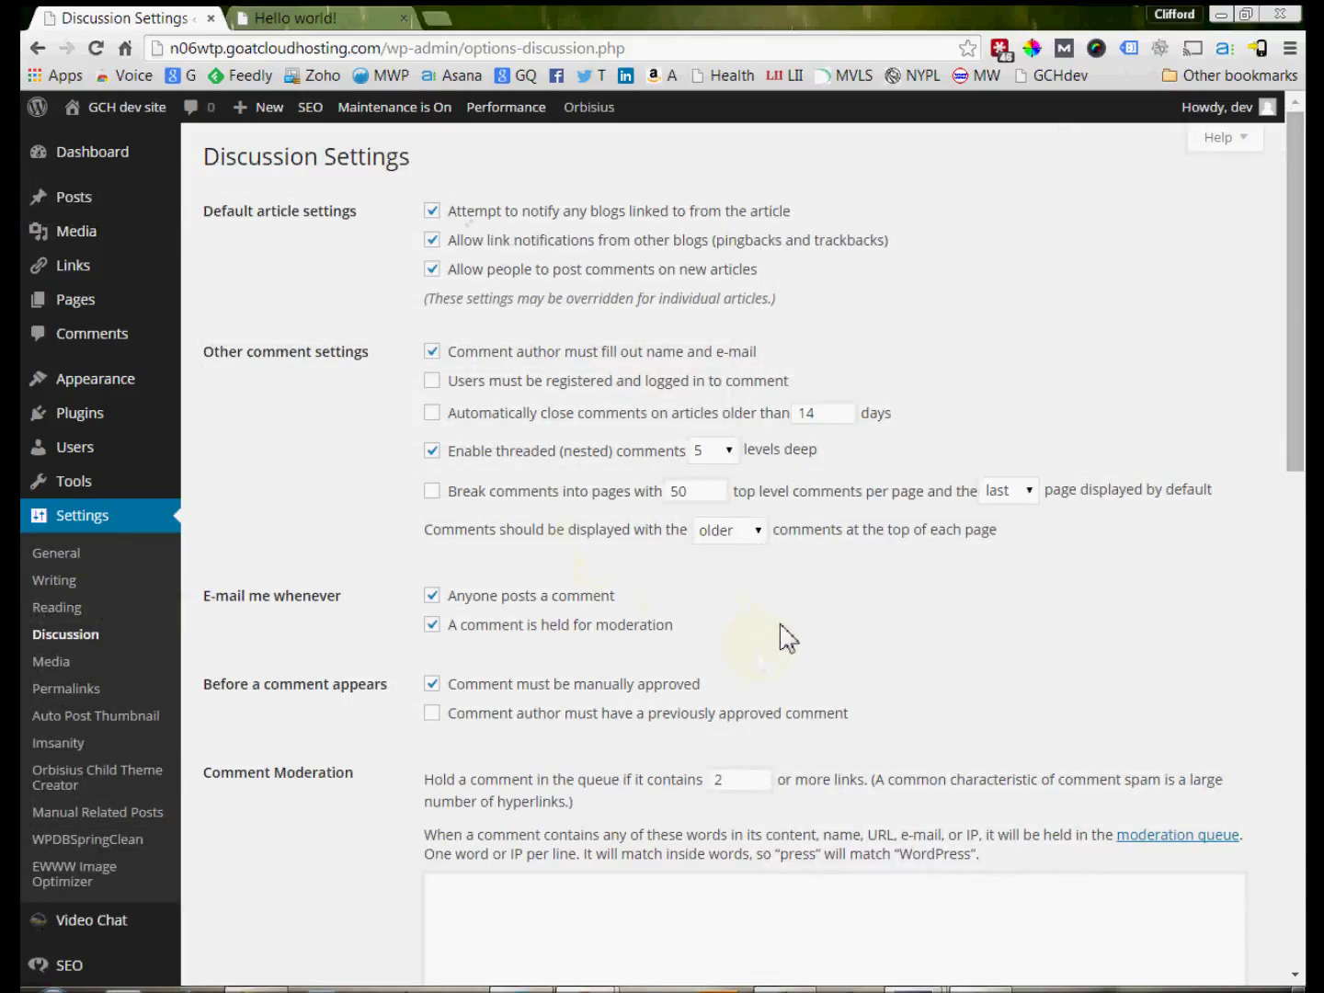
scroll(781, 636, "down", 1)
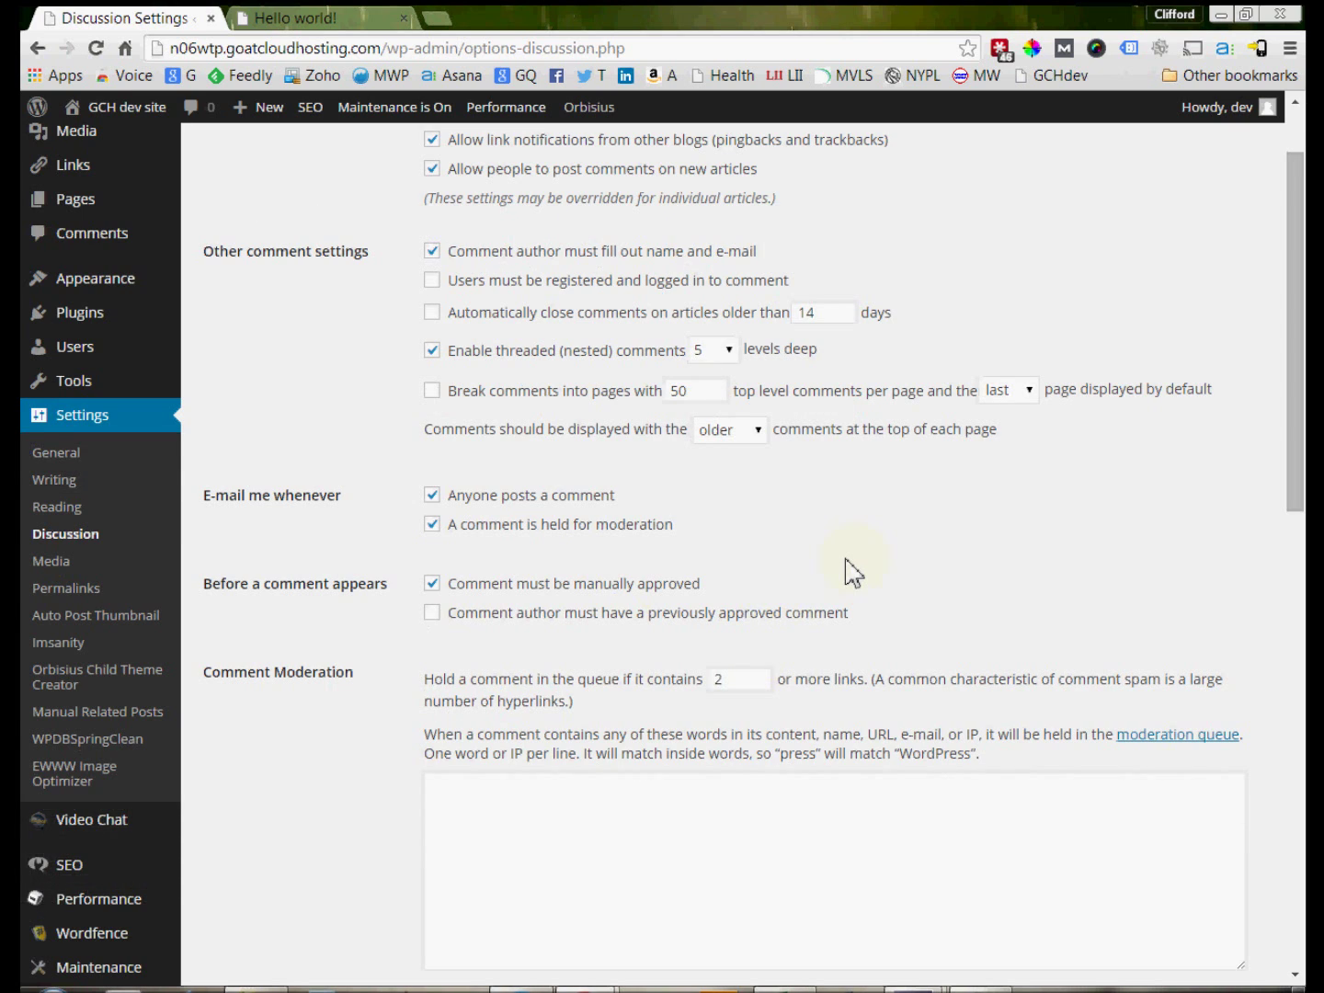
scroll(847, 572, "up", 1)
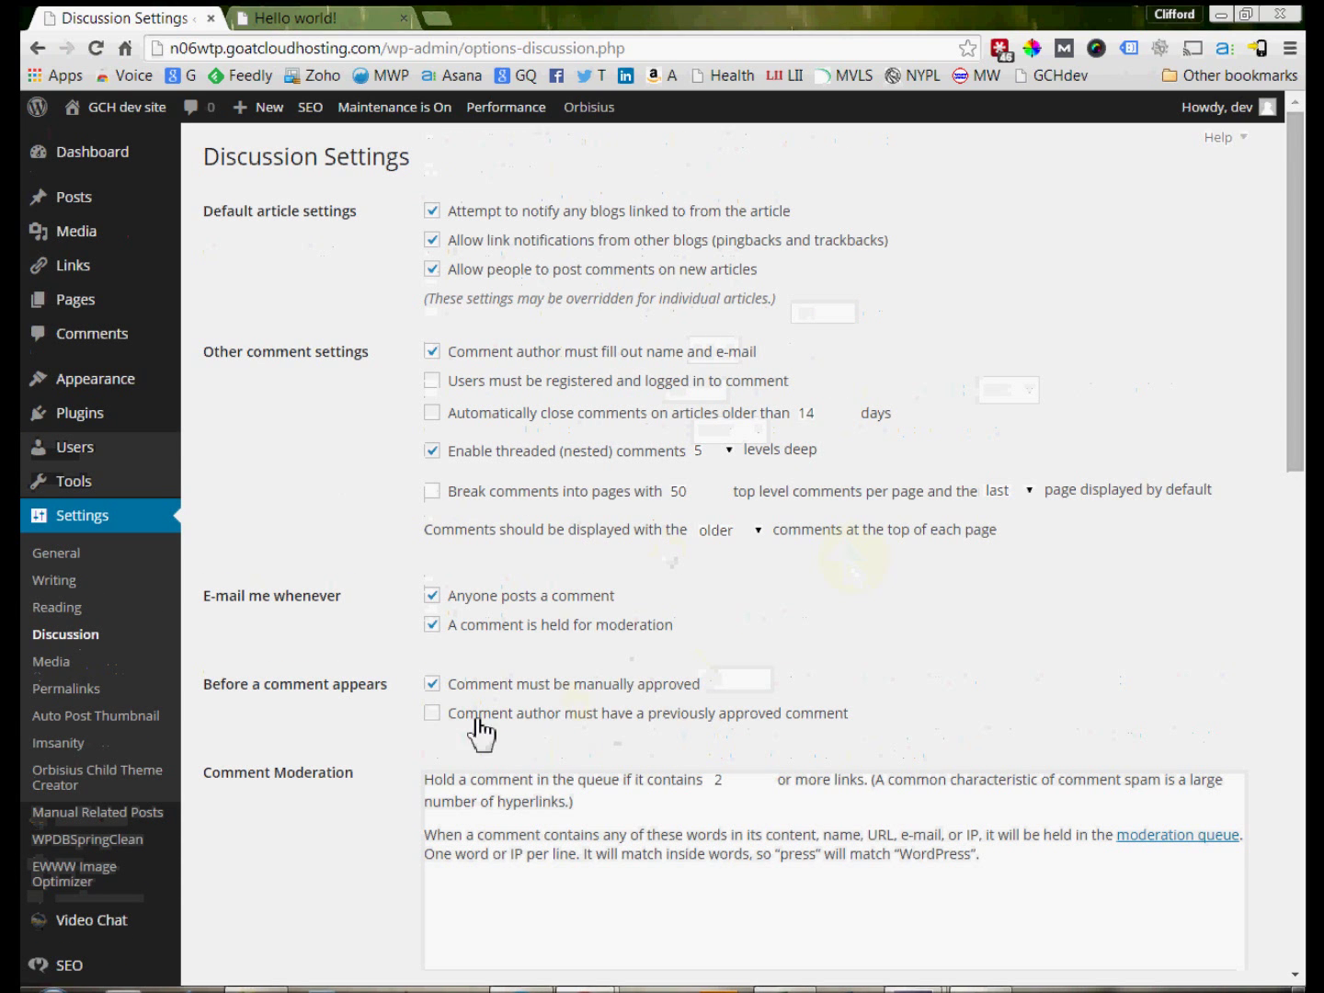
left_click(434, 685)
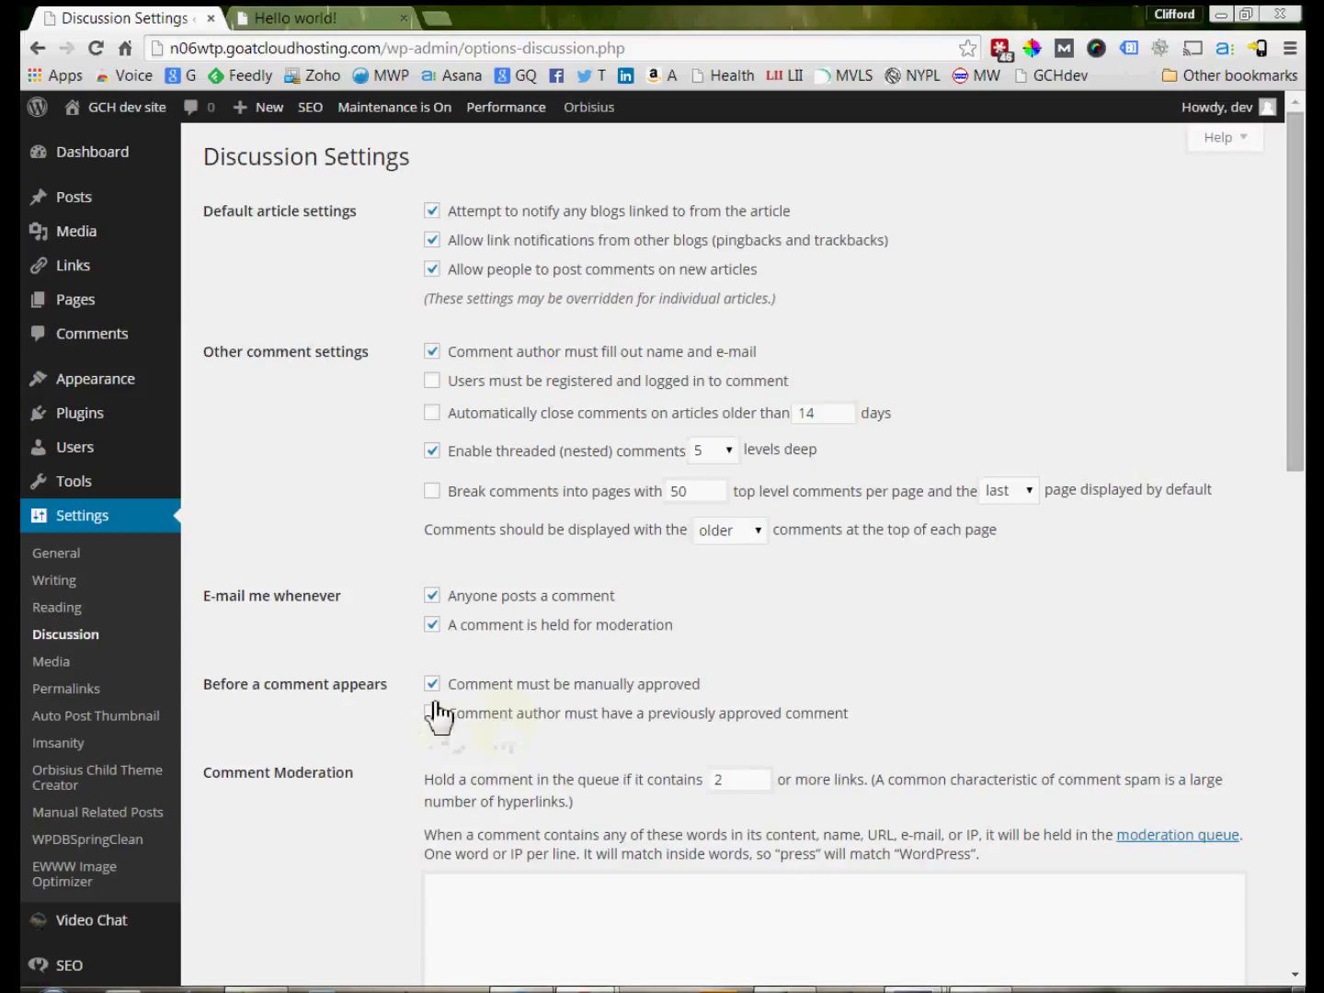
Tick 'Comment must be manually approved' and save the Discussion Settings
left_click(431, 685)
left_click(432, 684)
left_click(431, 684)
scroll(497, 689, "down", 5)
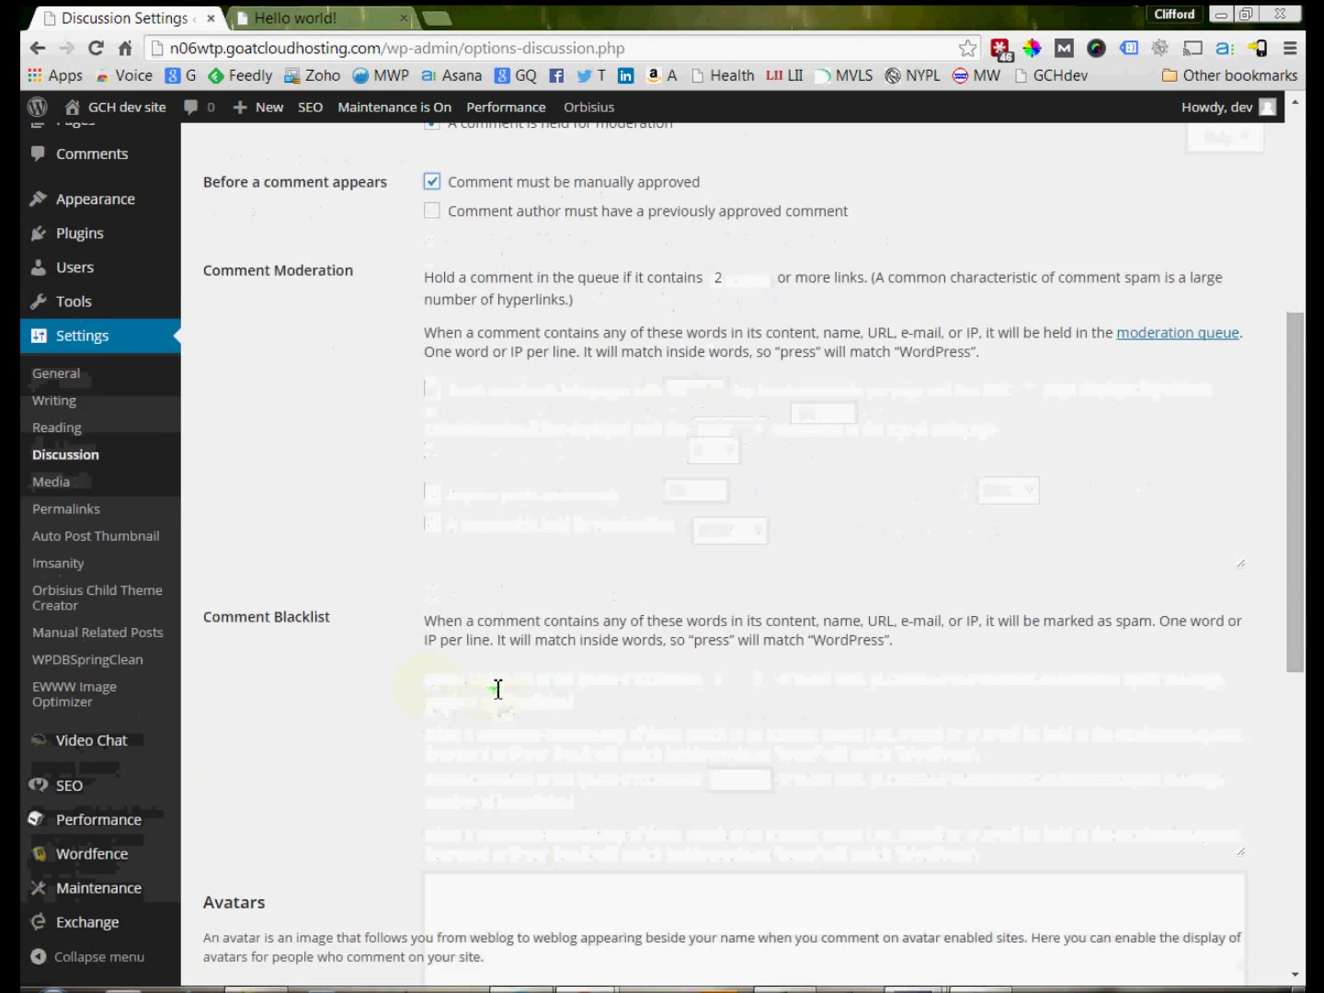
scroll(498, 688, "down", 3)
scroll(498, 689, "down", 4)
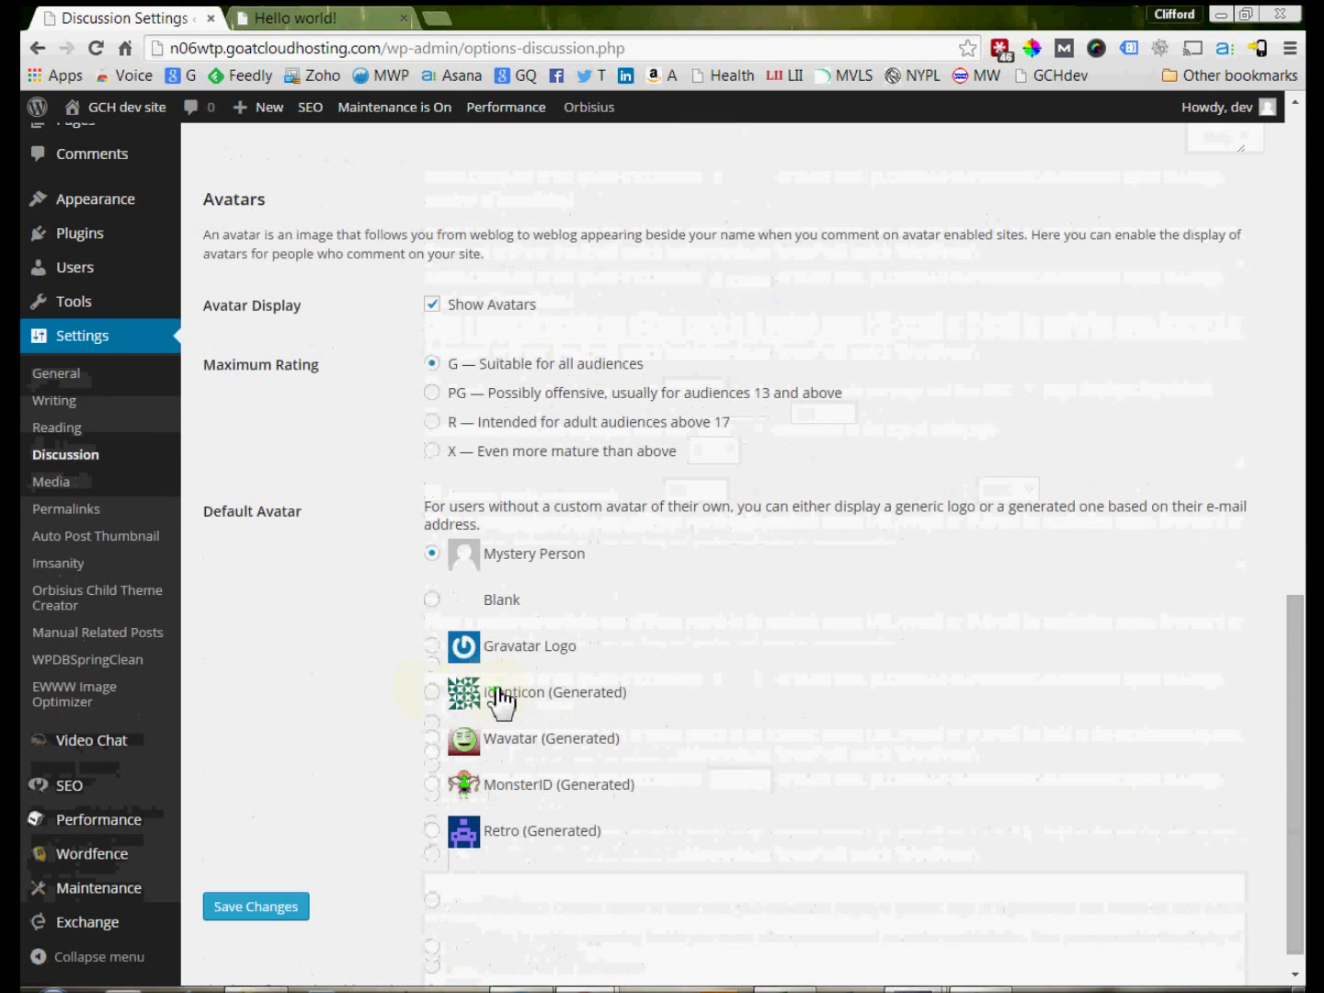
left_click(257, 907)
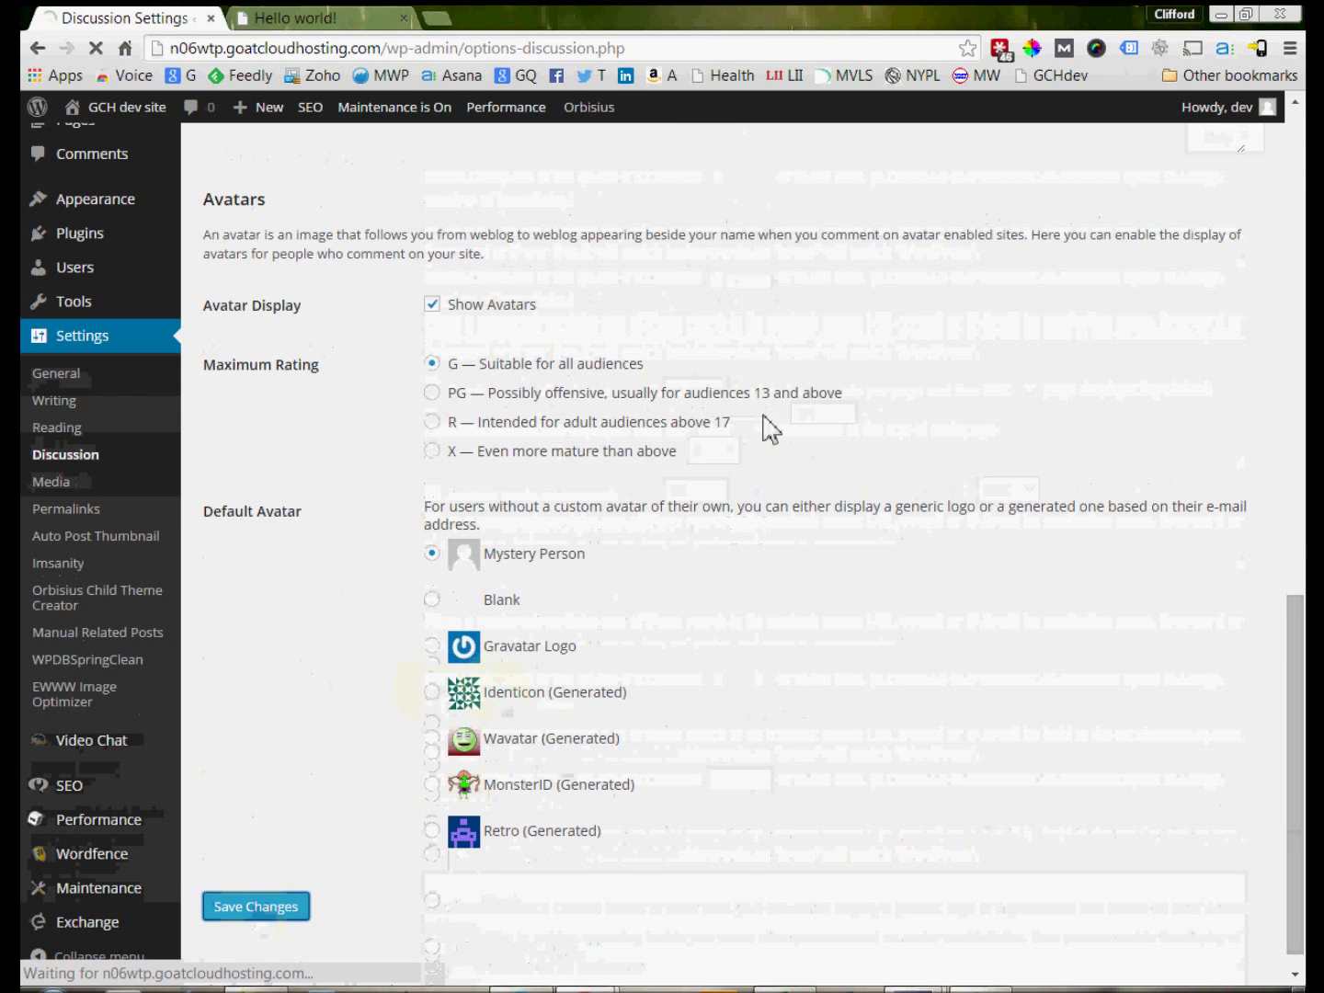
scroll(635, 485, "up", 4)
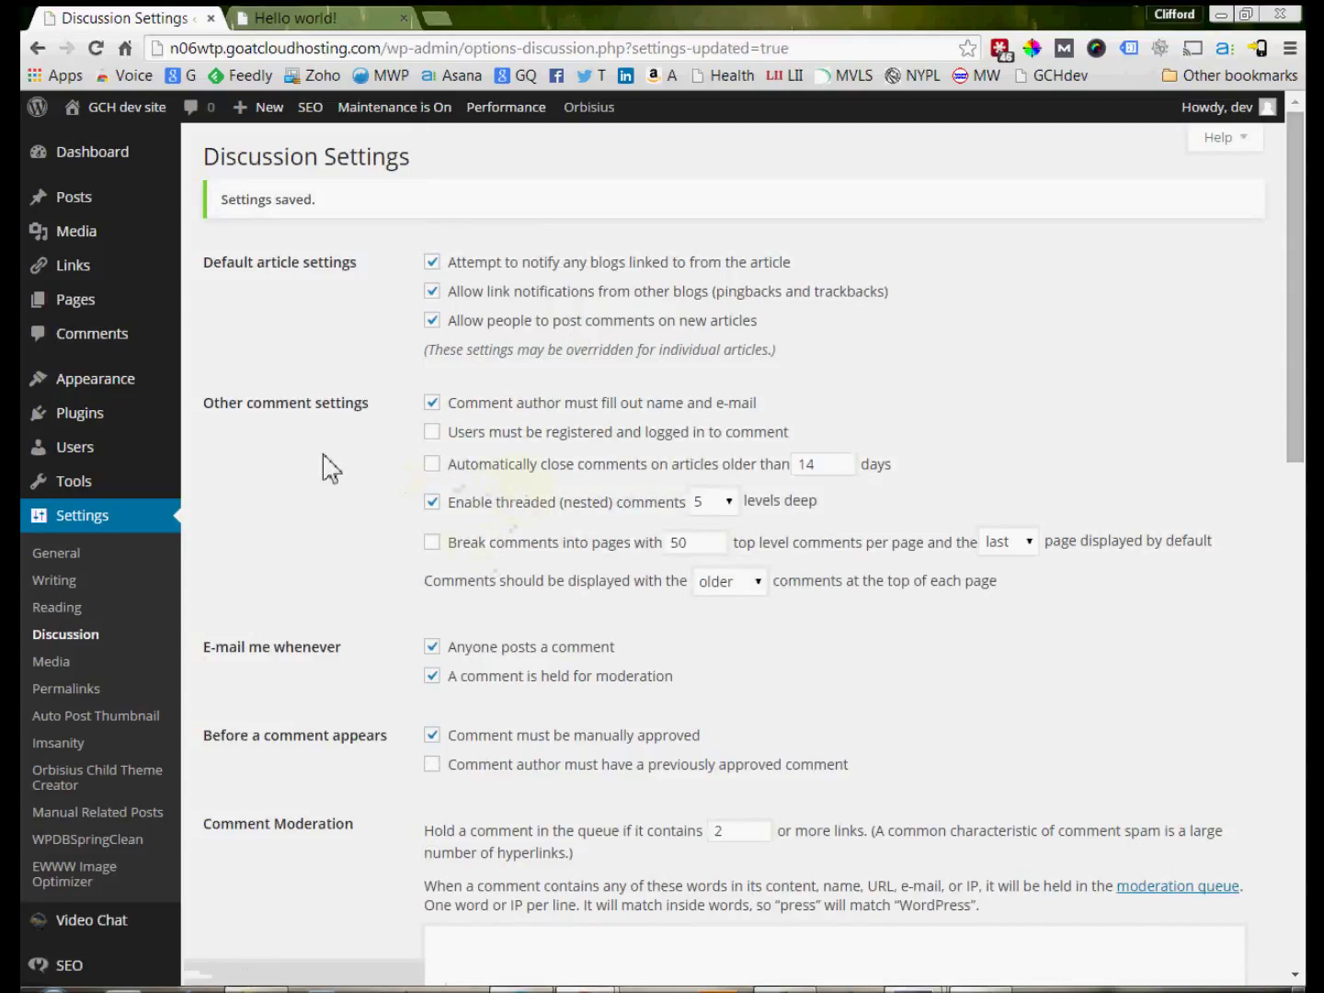
Check the Comments list and its Spam filter, then go to All Posts
left_click(84, 341)
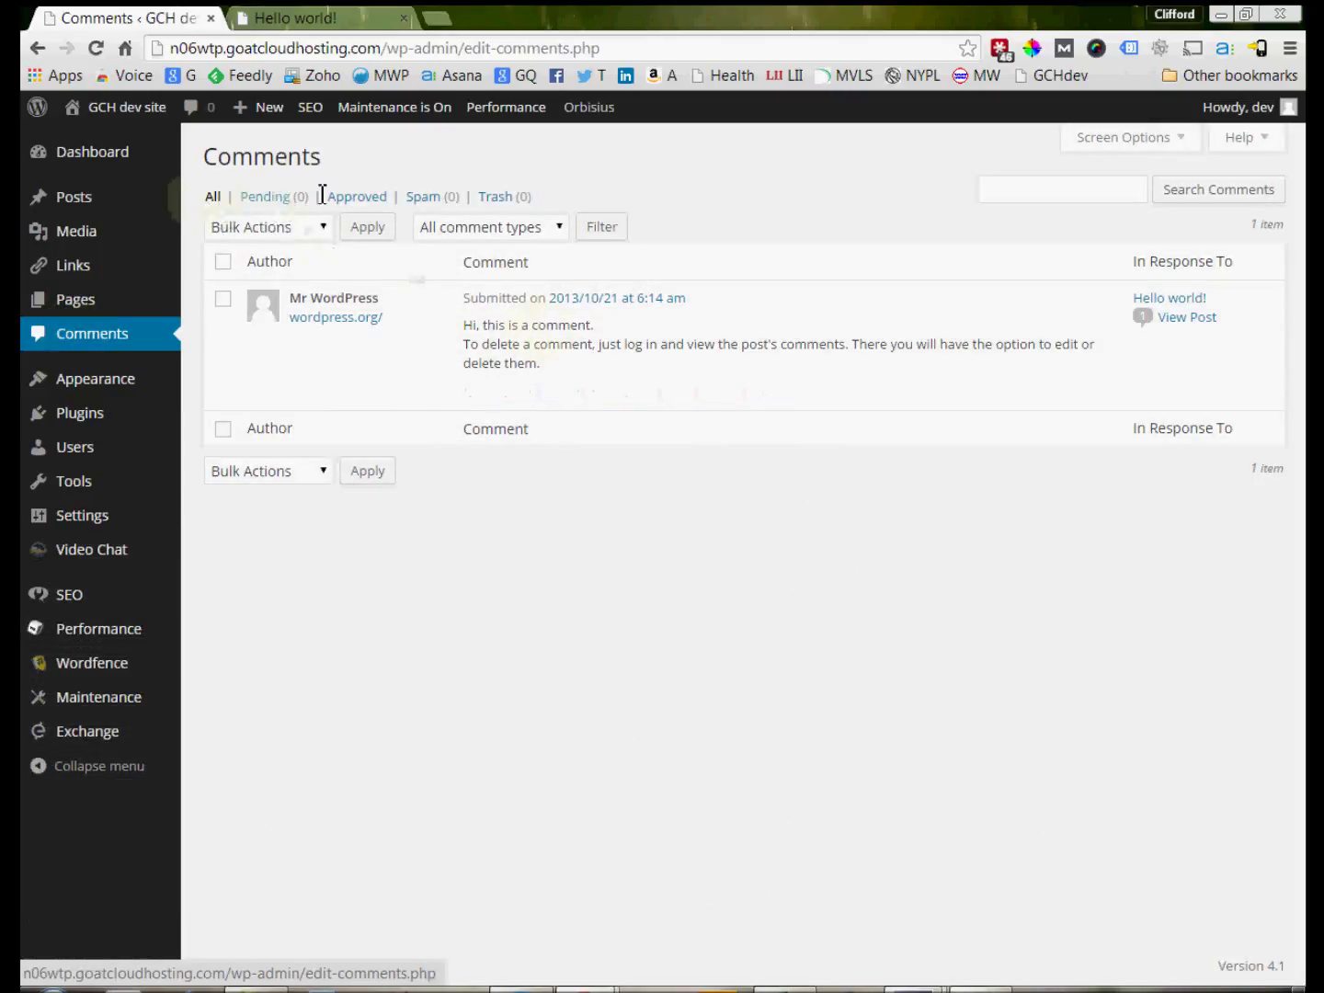
left_click(432, 198)
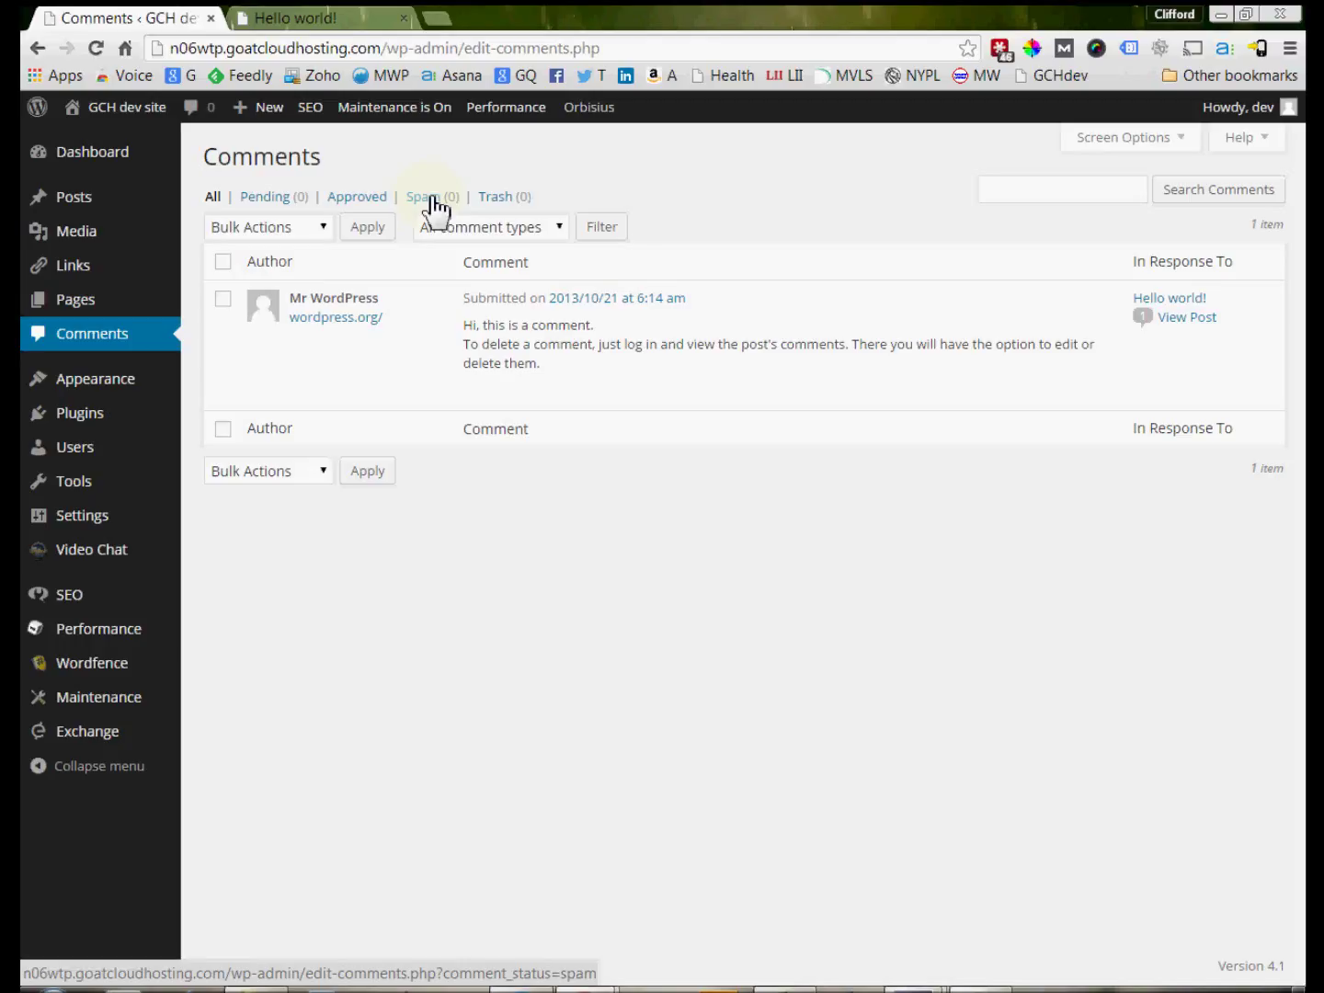
mouse_move(78, 209)
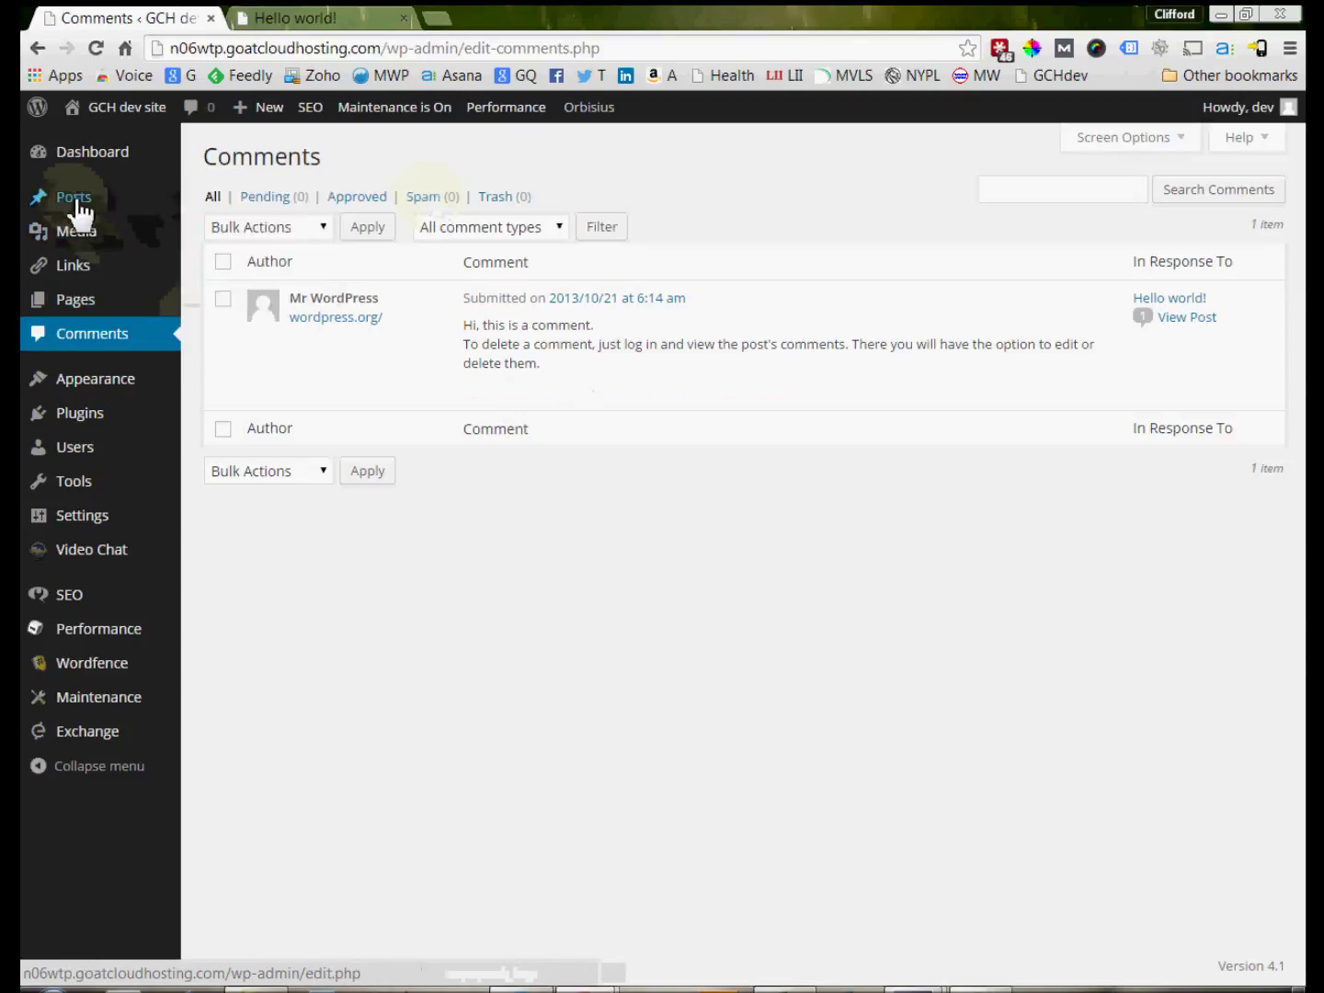
left_click(225, 201)
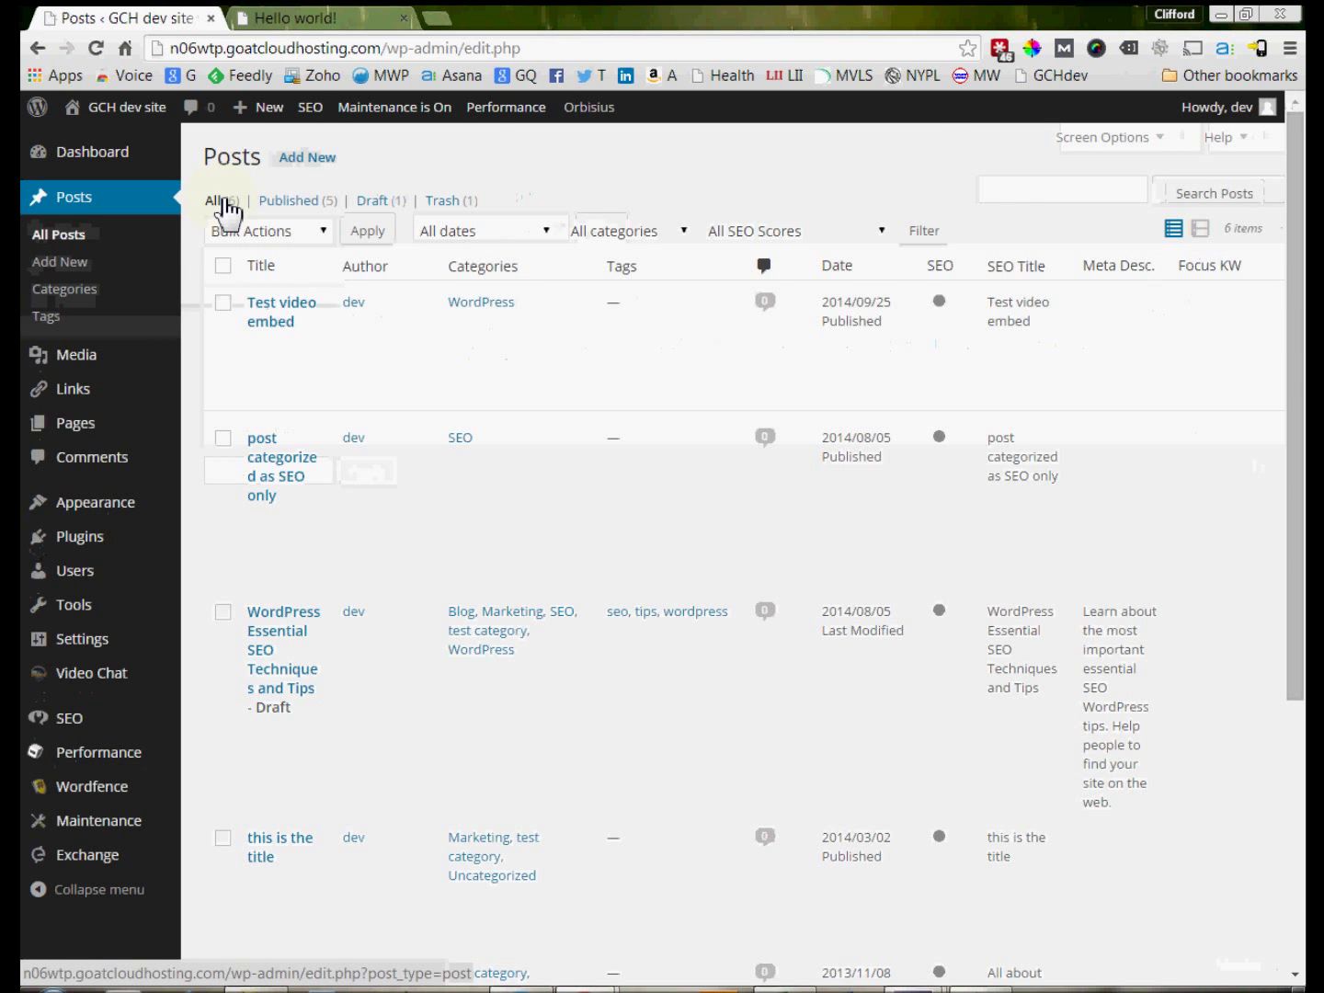
Open the Hello world! post's public page in a new browser tab
scroll(340, 506, "down", 3)
scroll(340, 505, "down", 1)
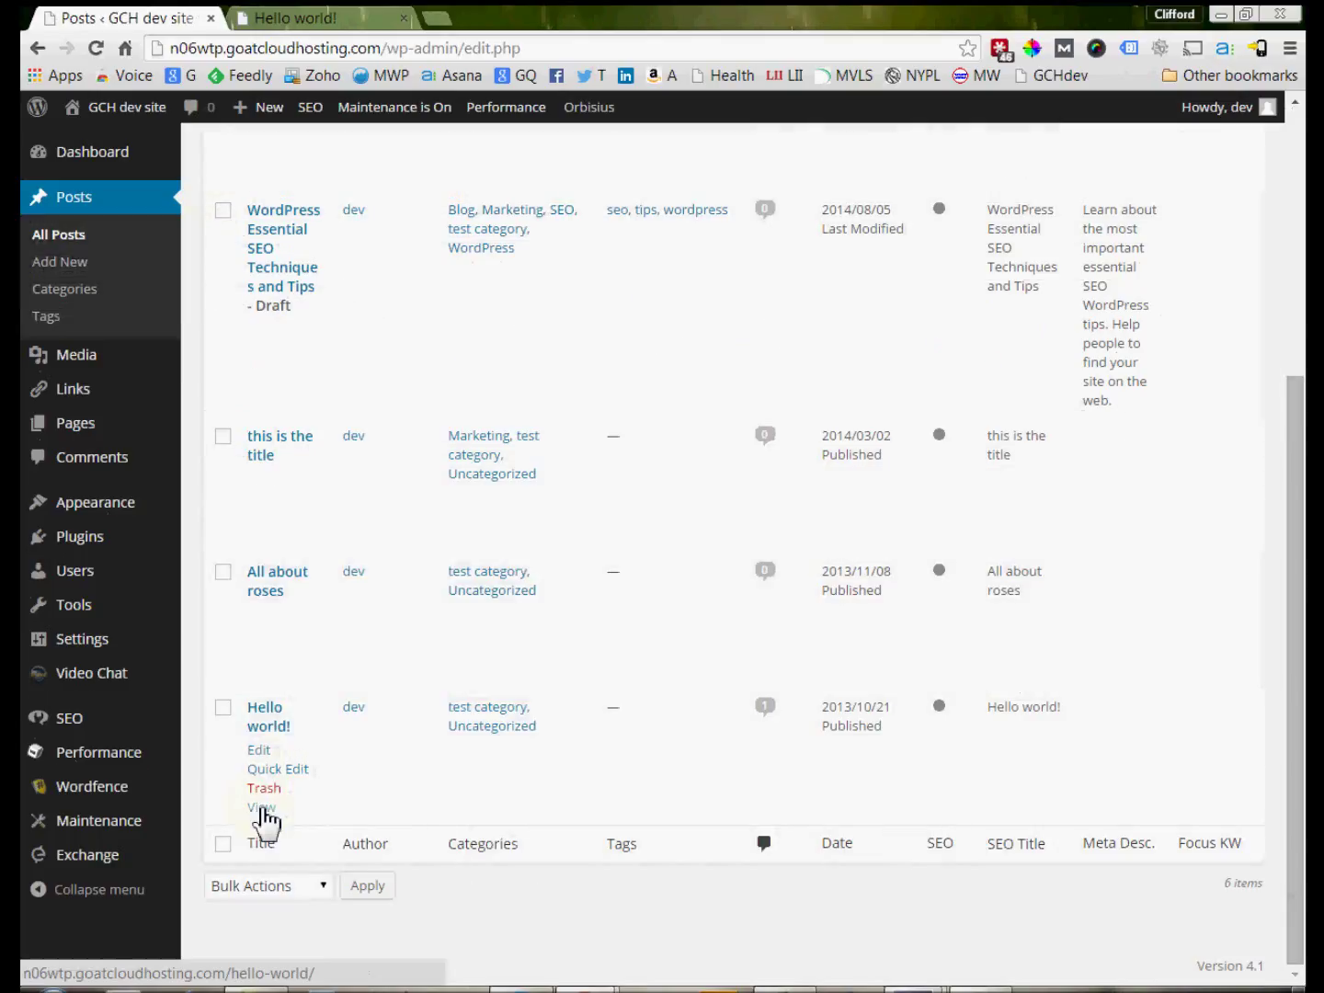
right_click(263, 809)
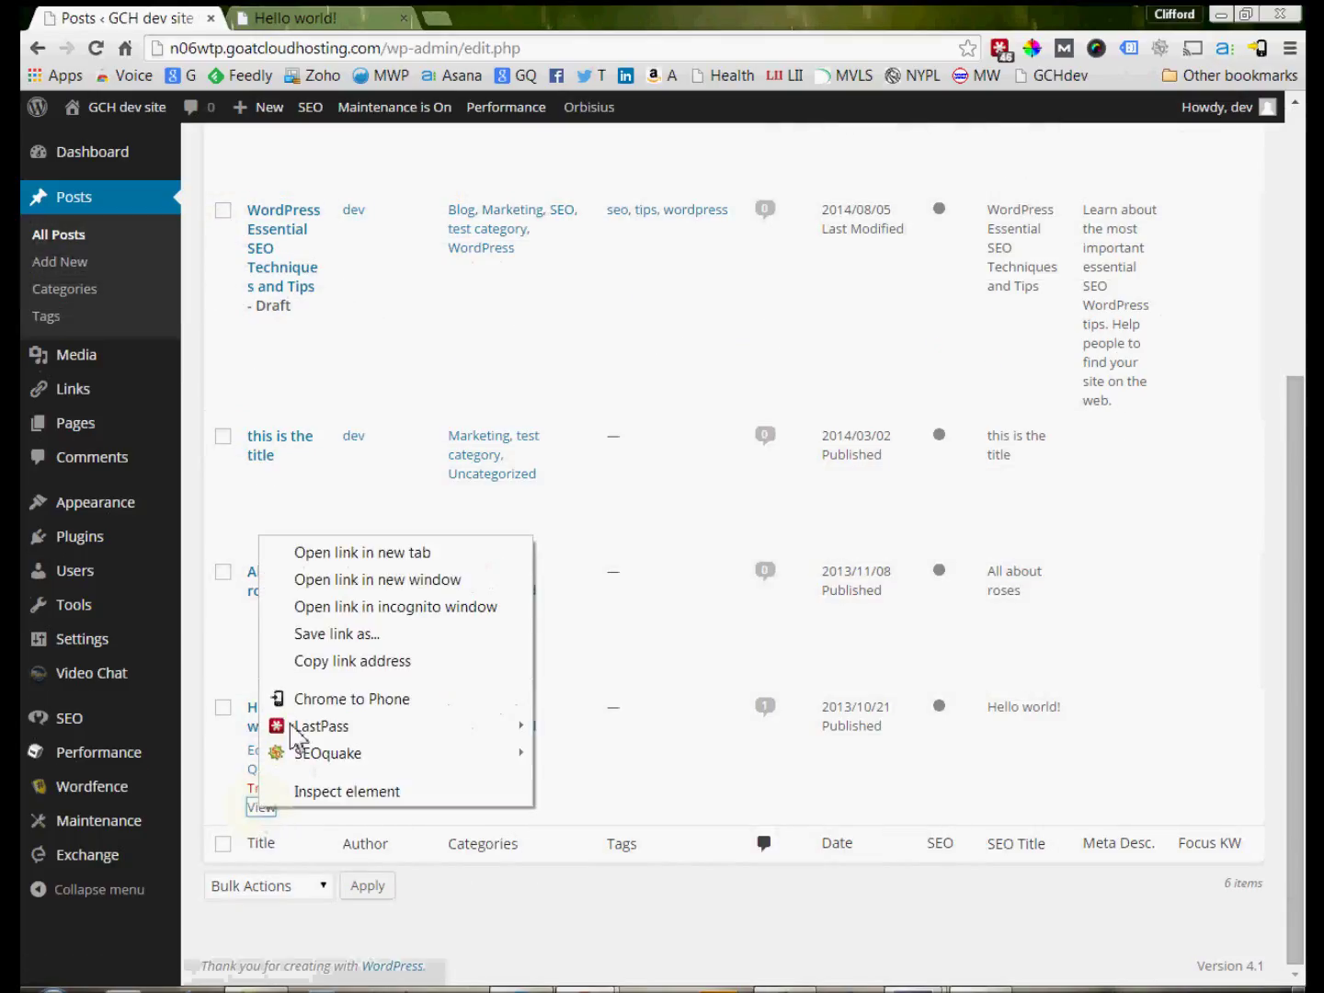
left_click(293, 552)
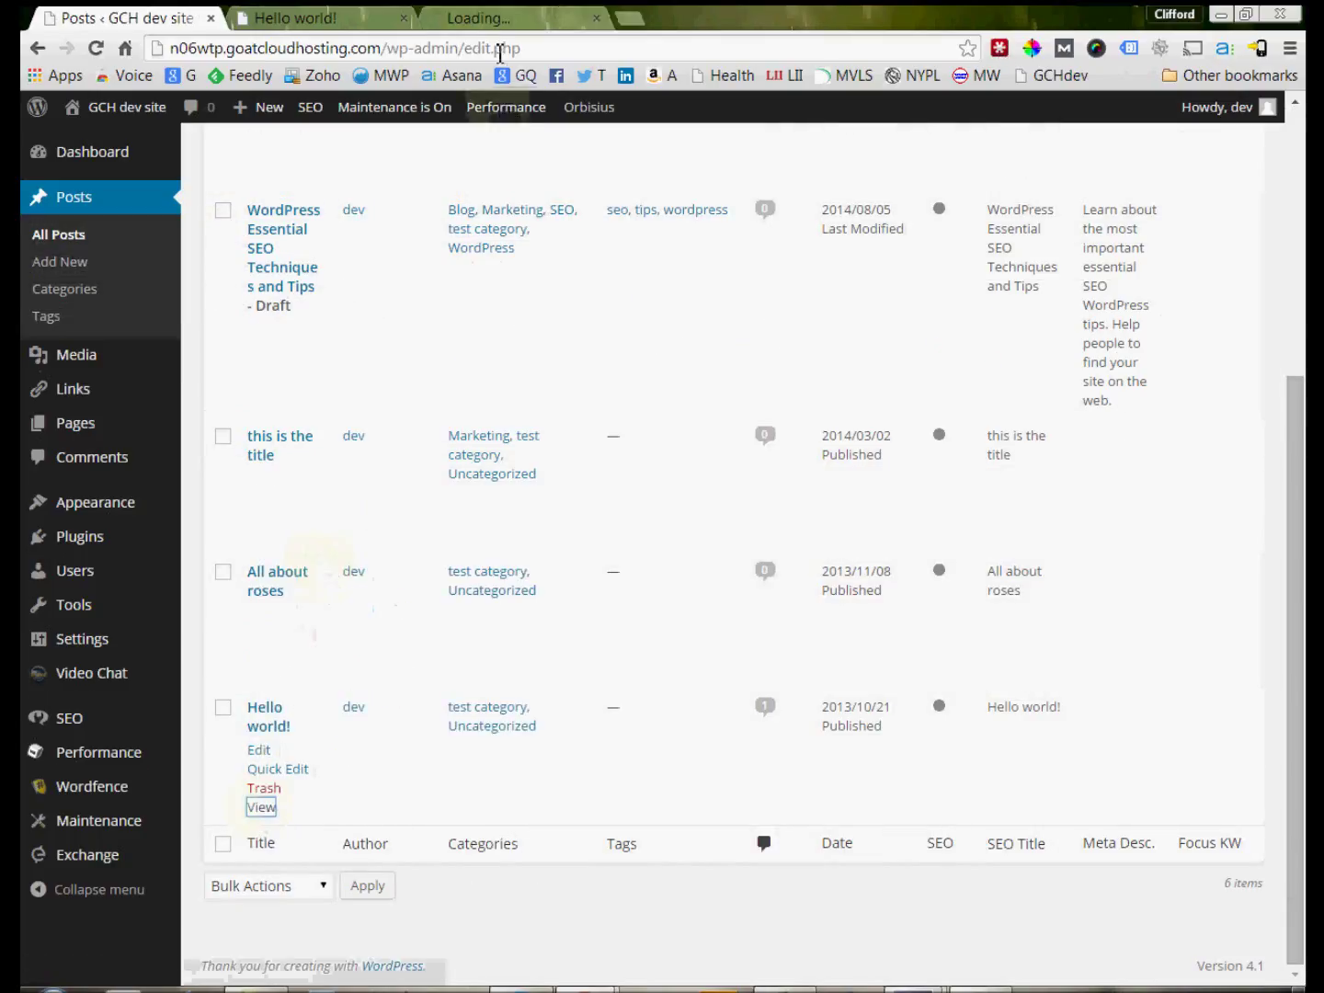
left_click(485, 18)
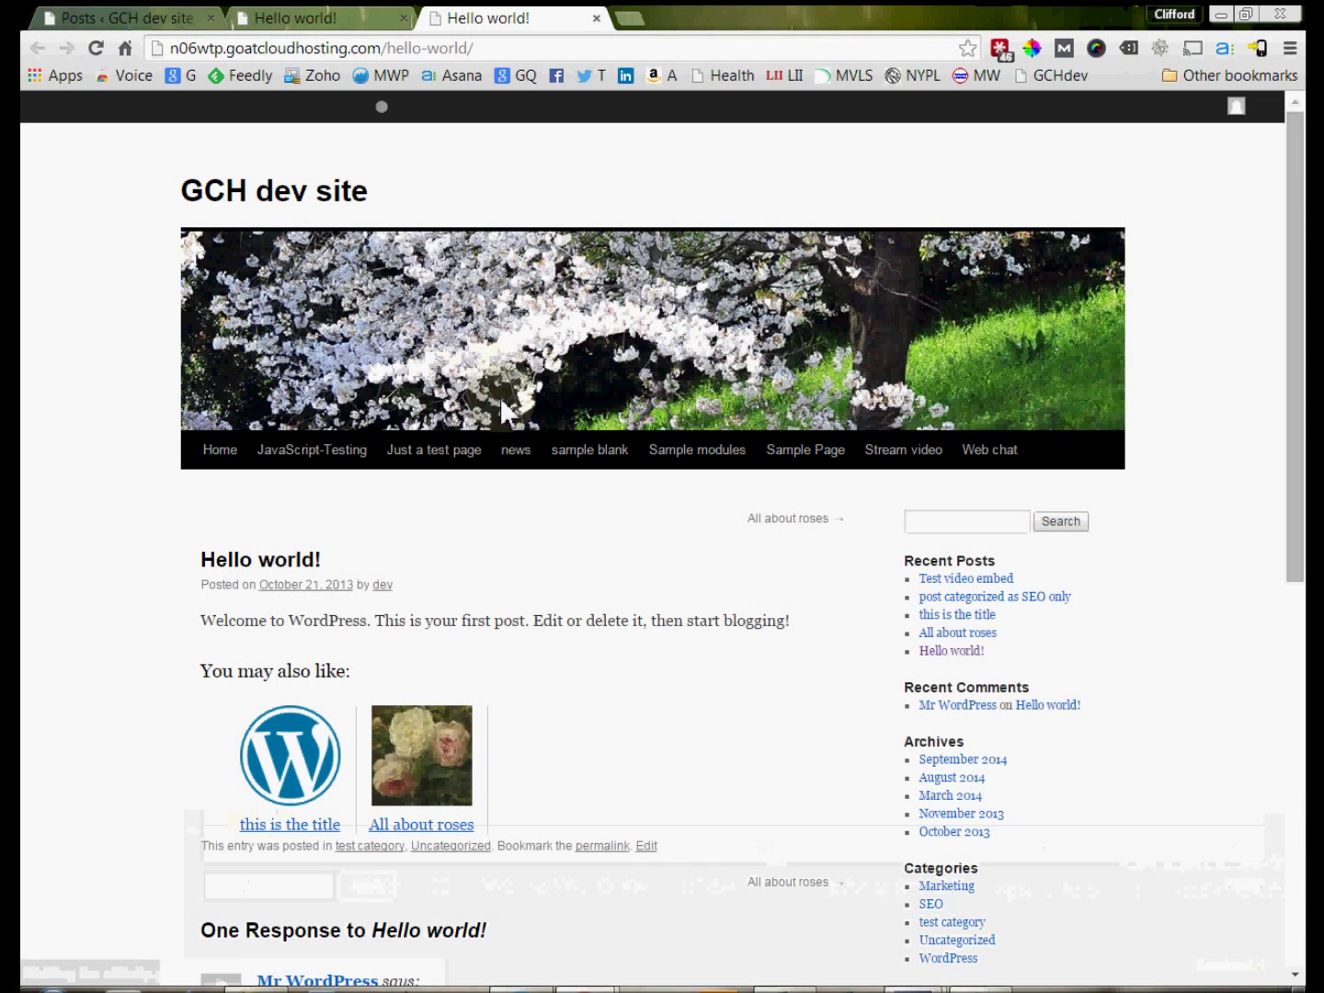
Scroll the live Hello world! post down to its response and the Leave a Reply form
scroll(549, 524, "down", 4)
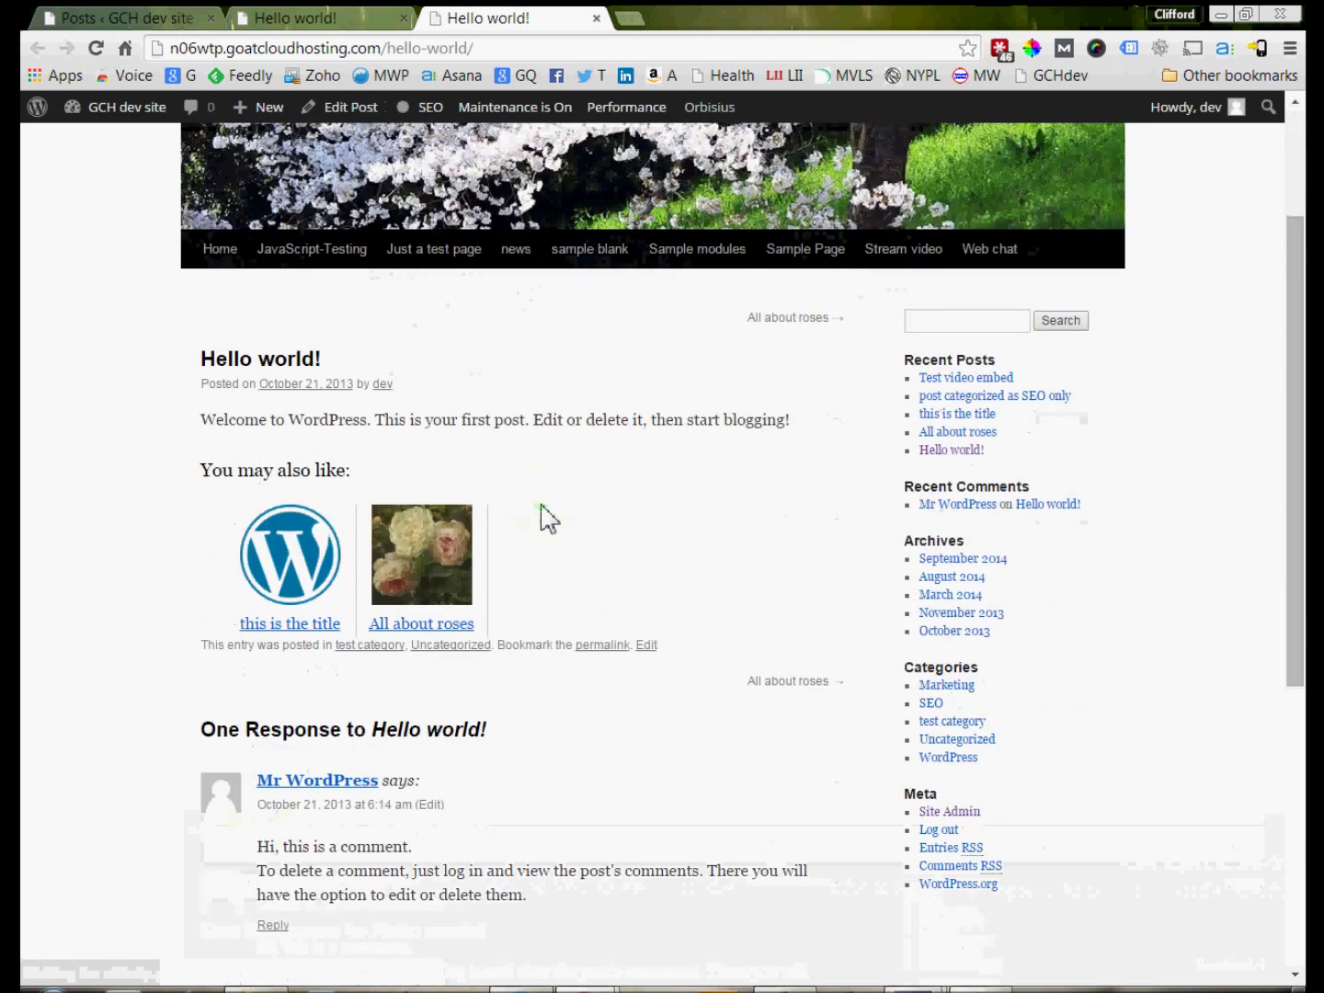
scroll(543, 514, "down", 1)
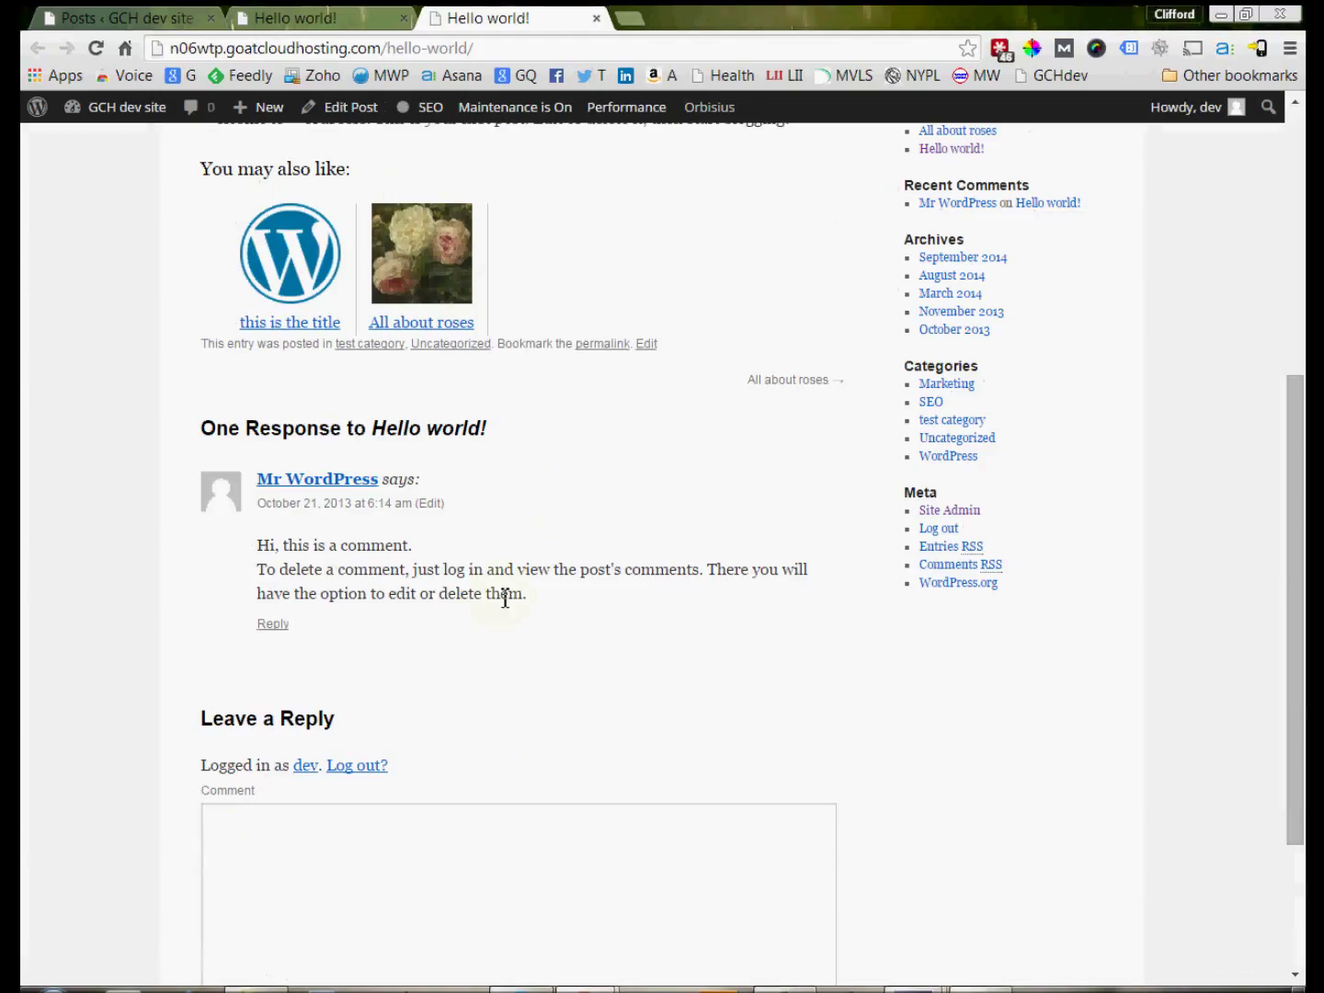
scroll(537, 513, "up", 3)
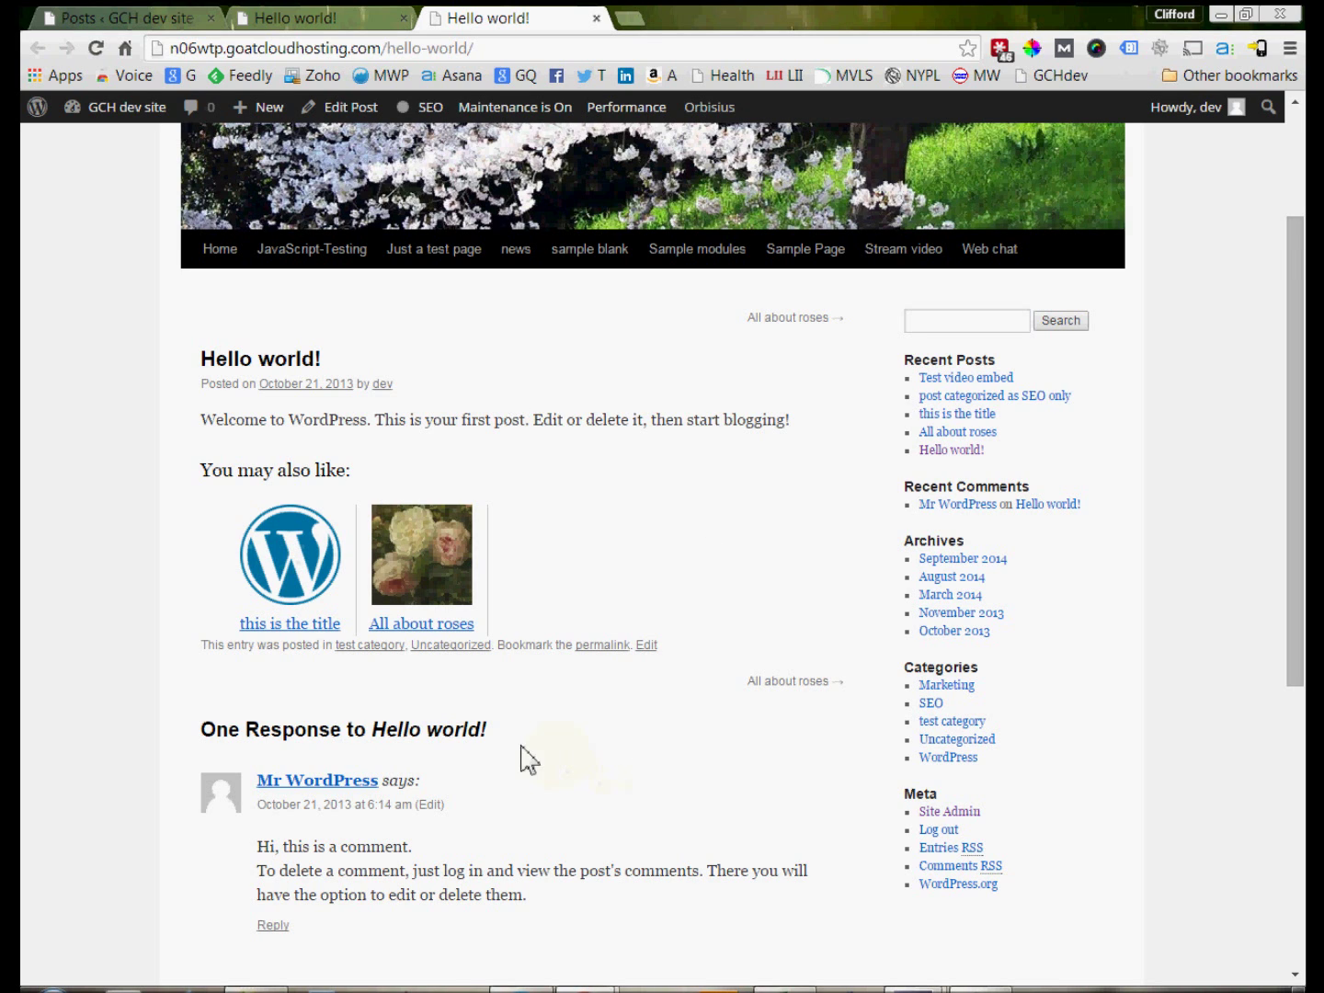
scroll(589, 759, "down", 2)
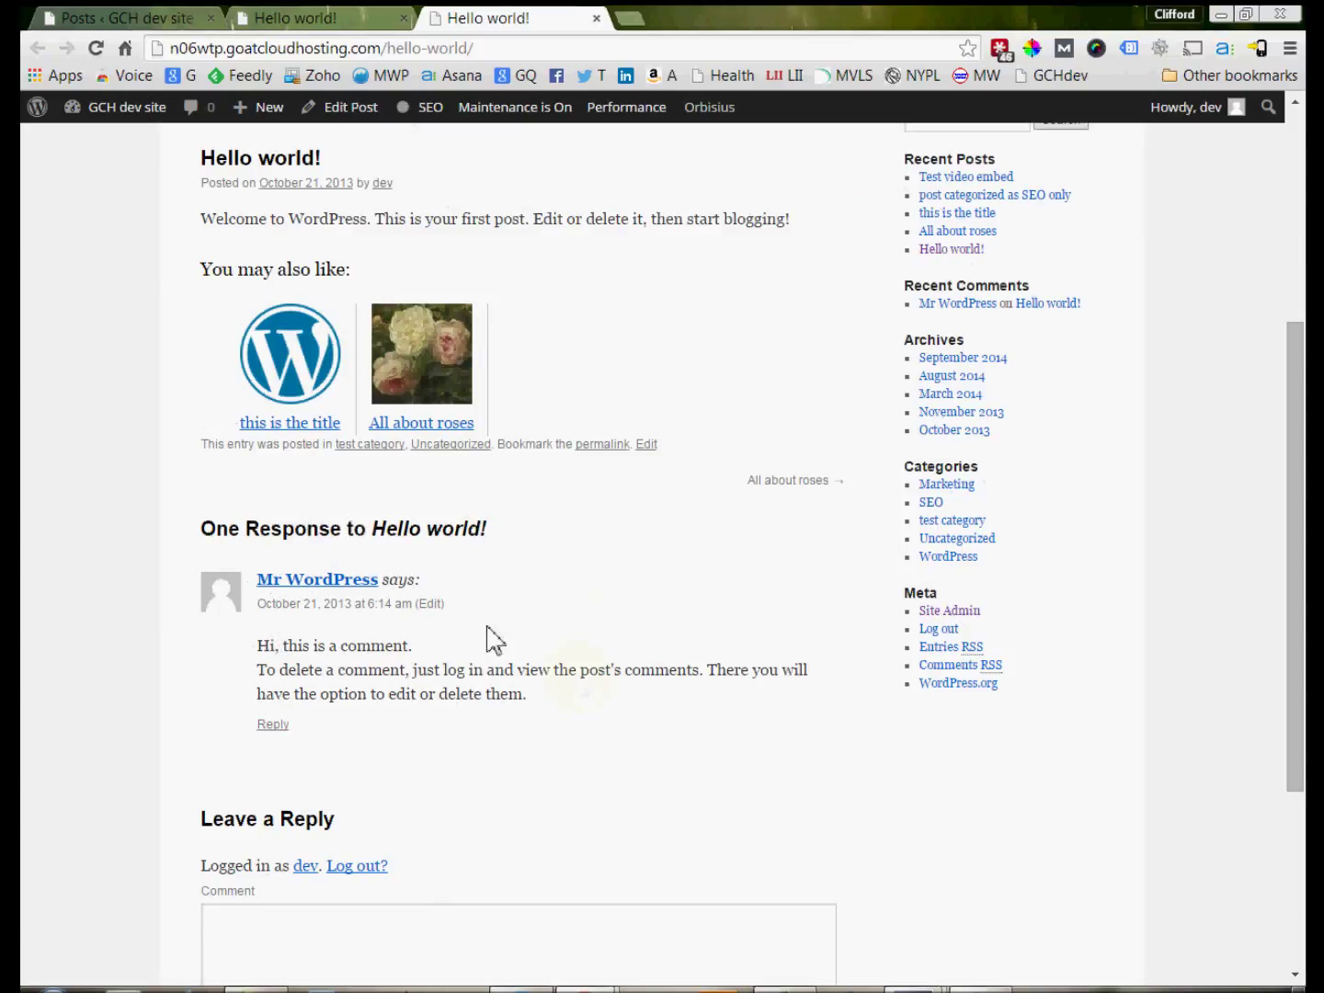
scroll(549, 664, "down", 3)
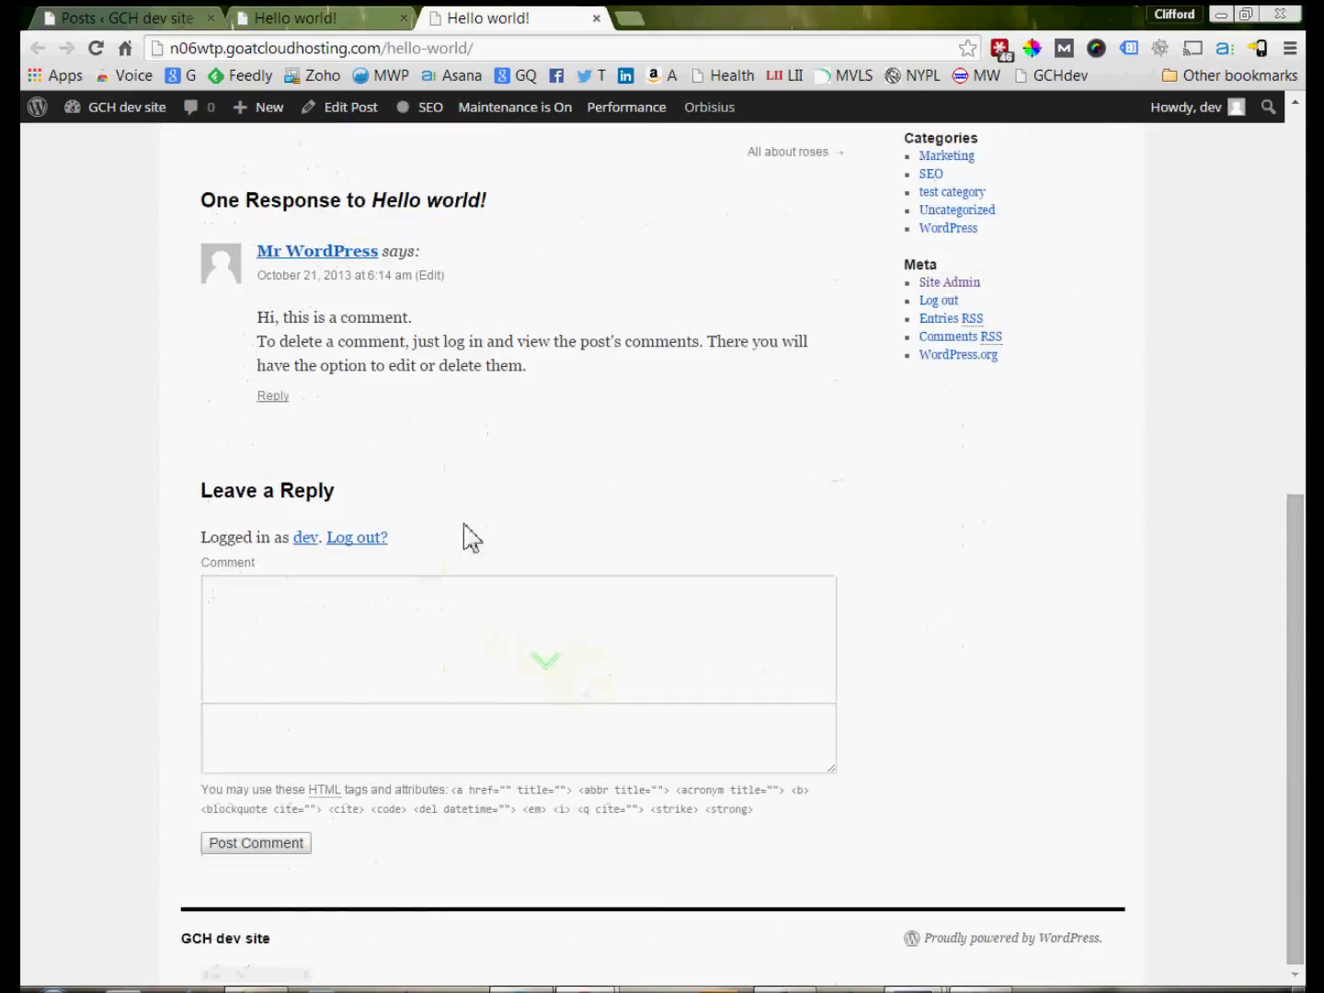
left_click(347, 615)
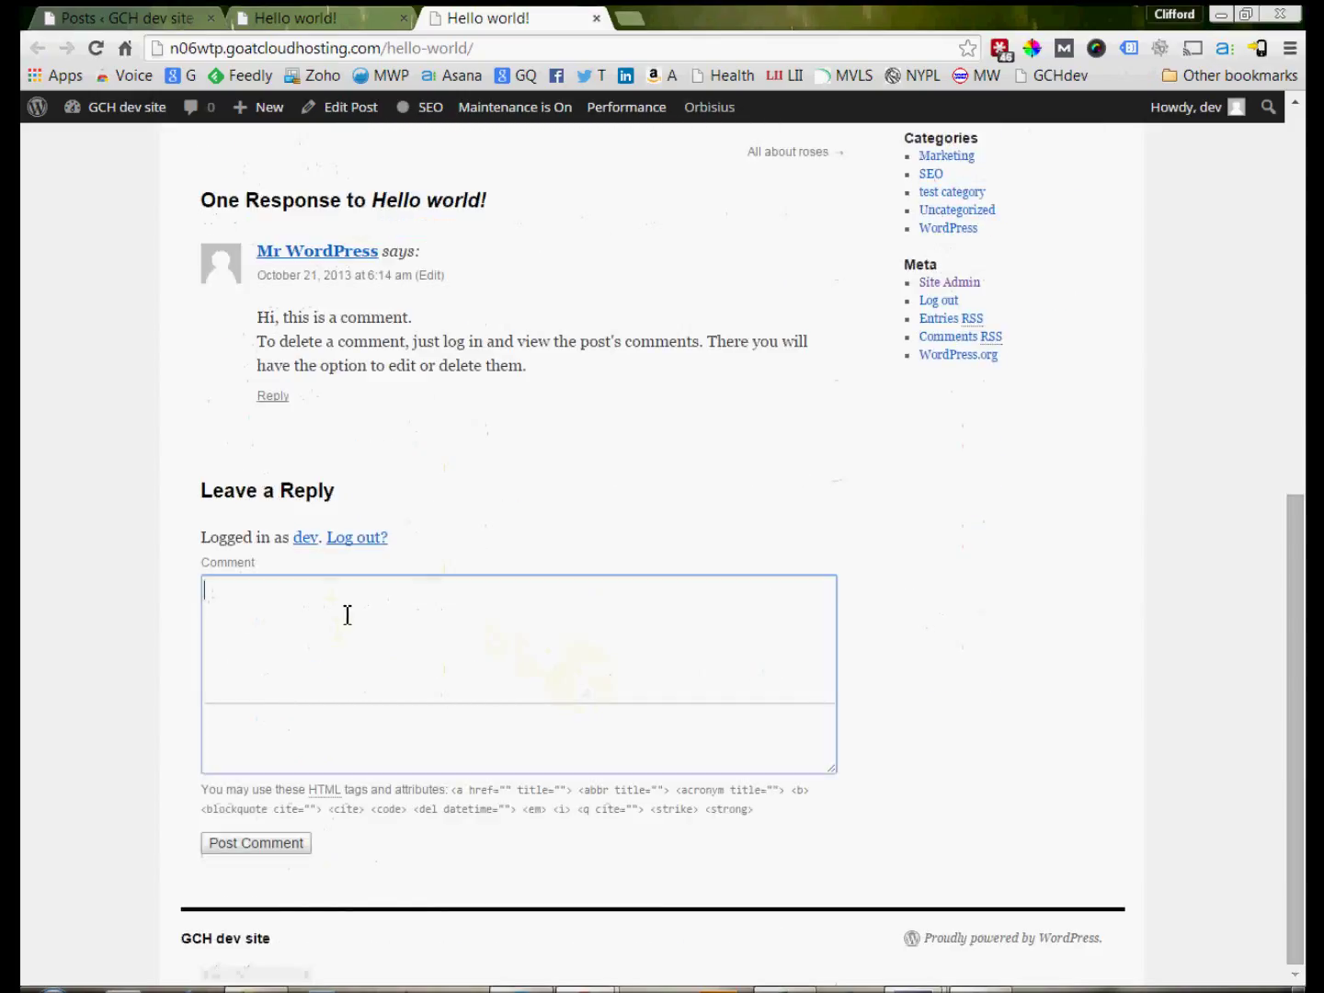
Post the comment 'this is a test comment.' on Hello world!
left_click(394, 640)
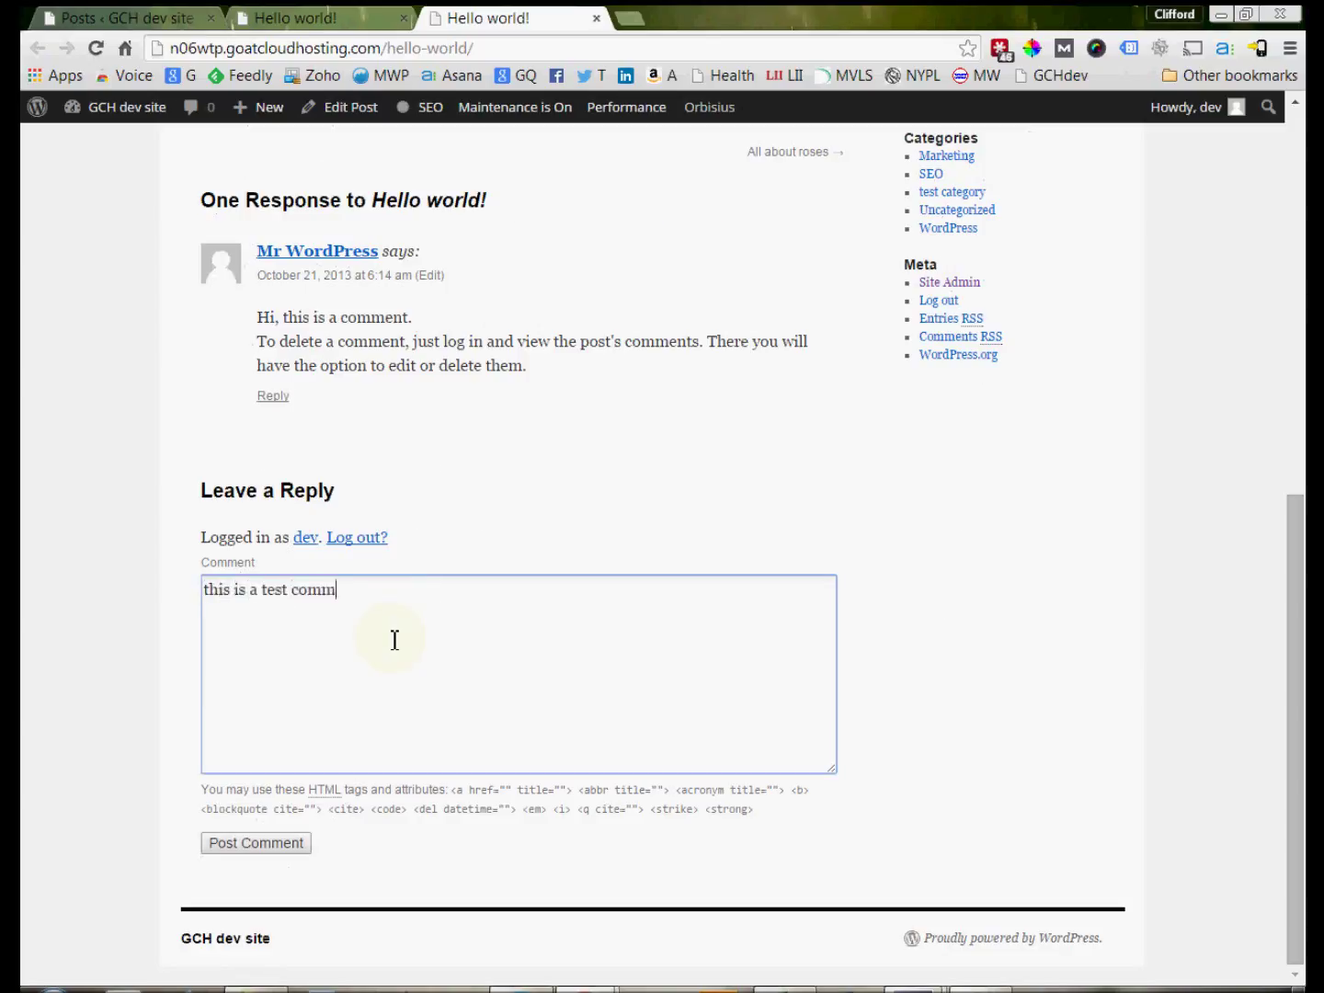
left_click(265, 846)
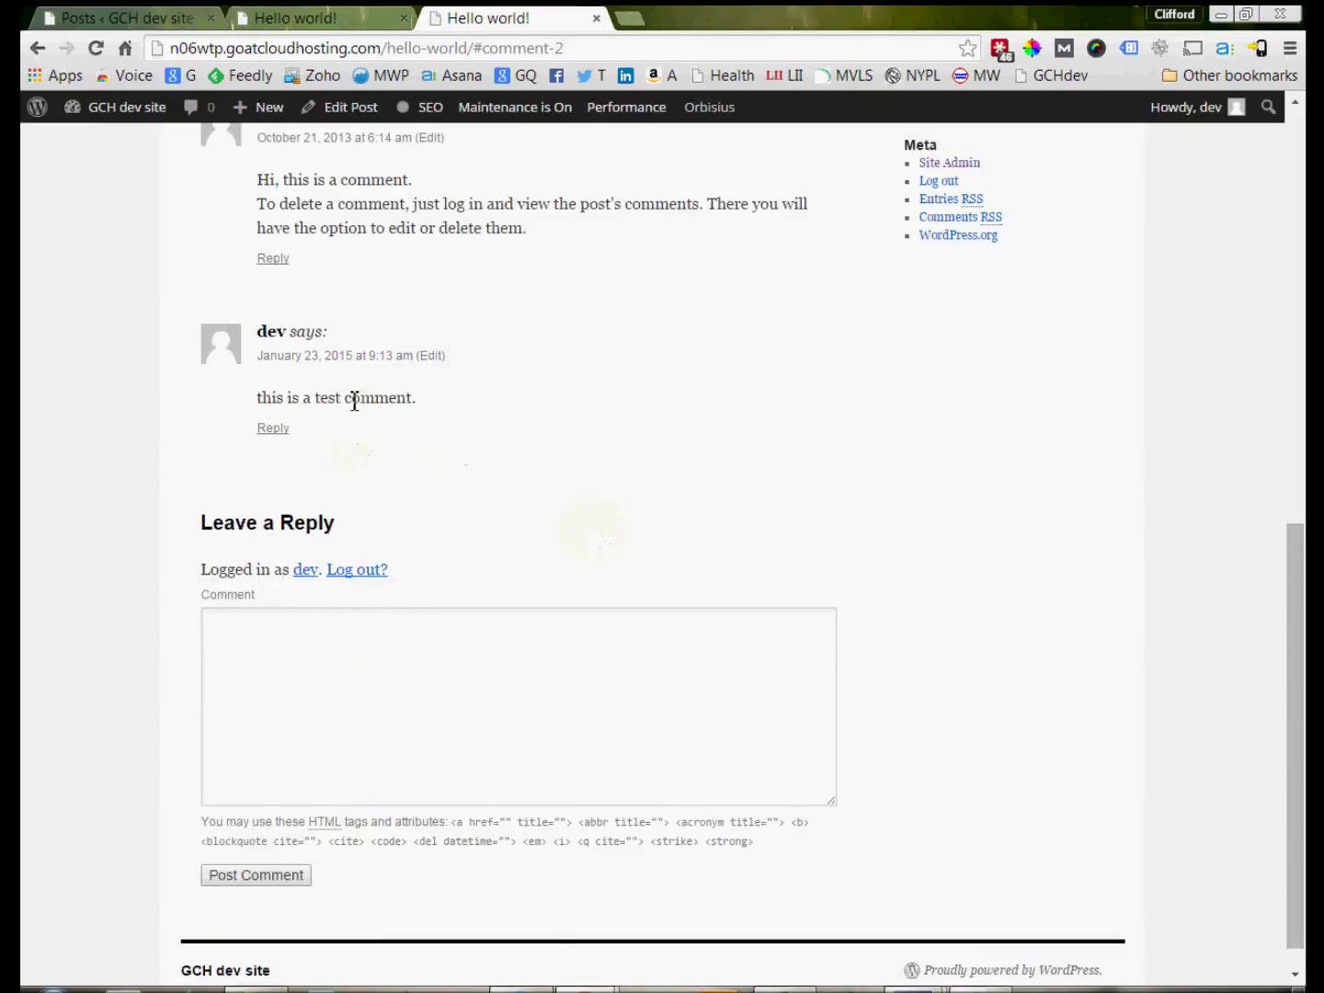
scroll(354, 401, "up", 2)
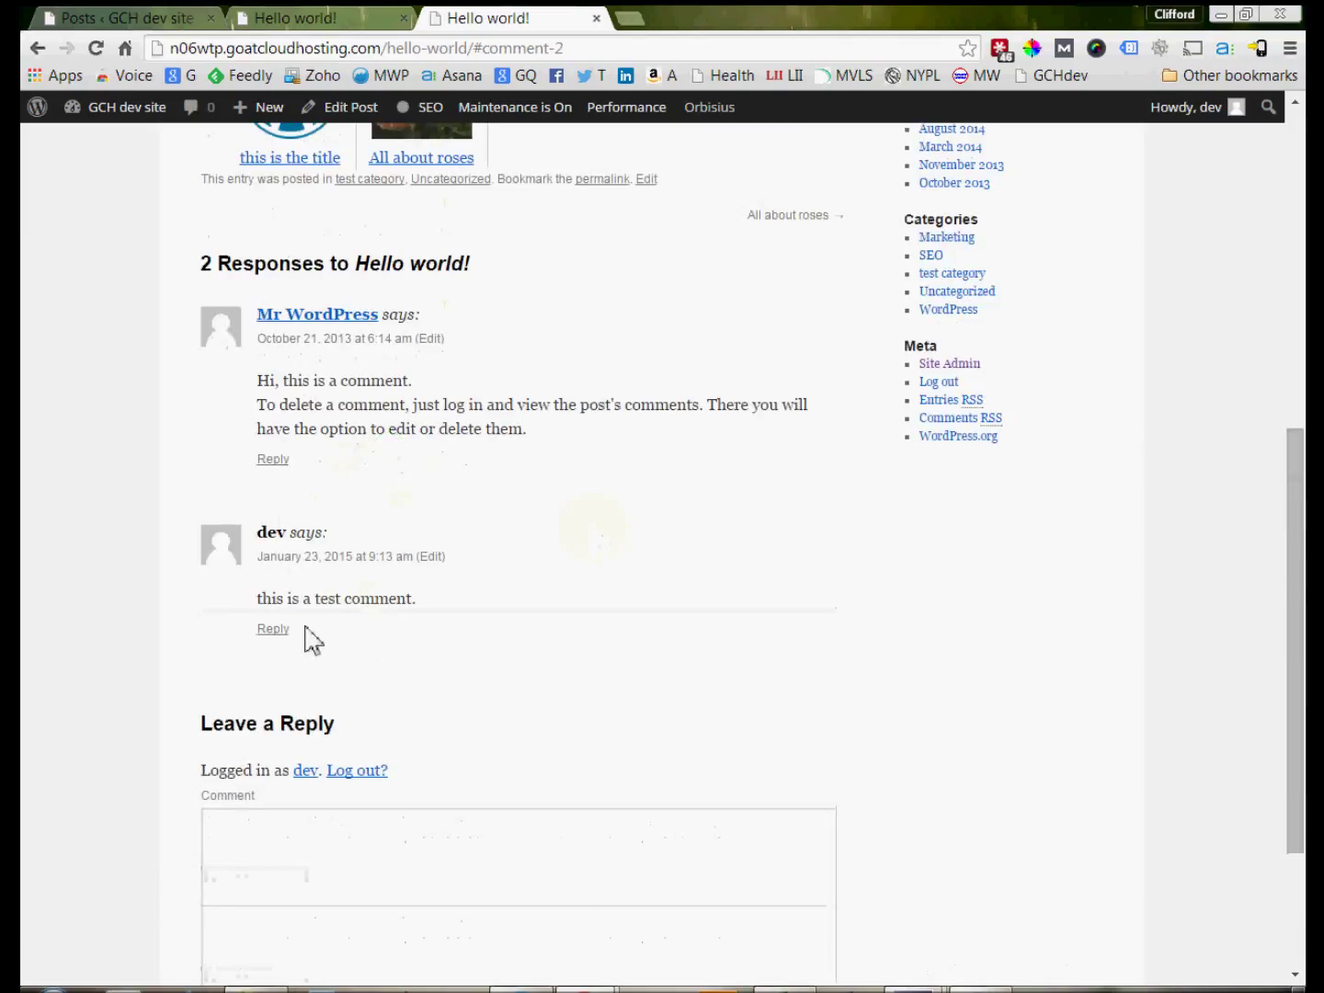
left_click(134, 20)
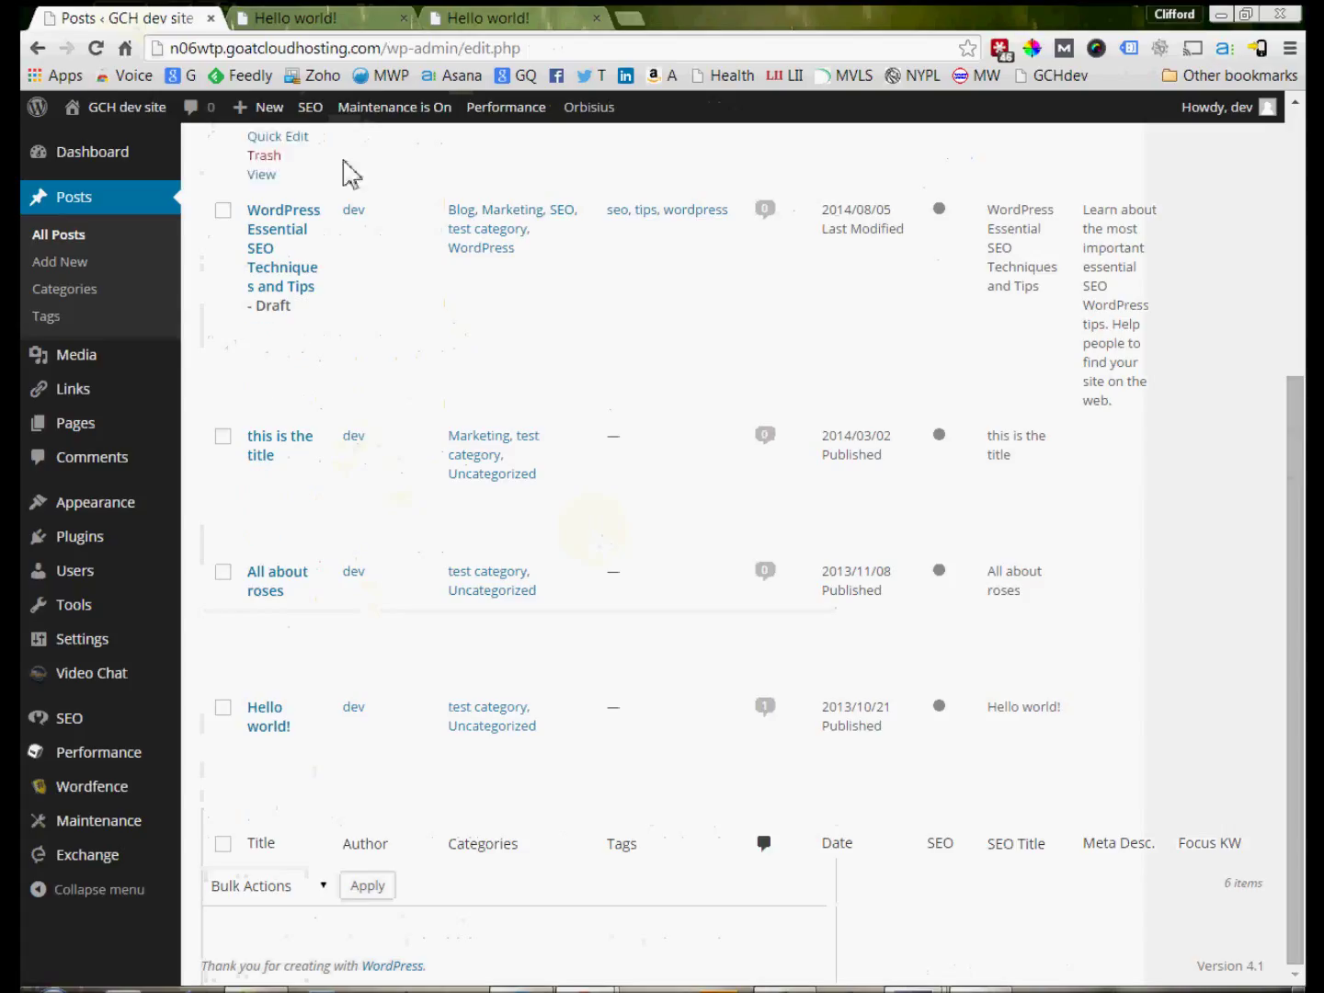
Open the admin Comments list and filter it to Pending comments
left_click(90, 471)
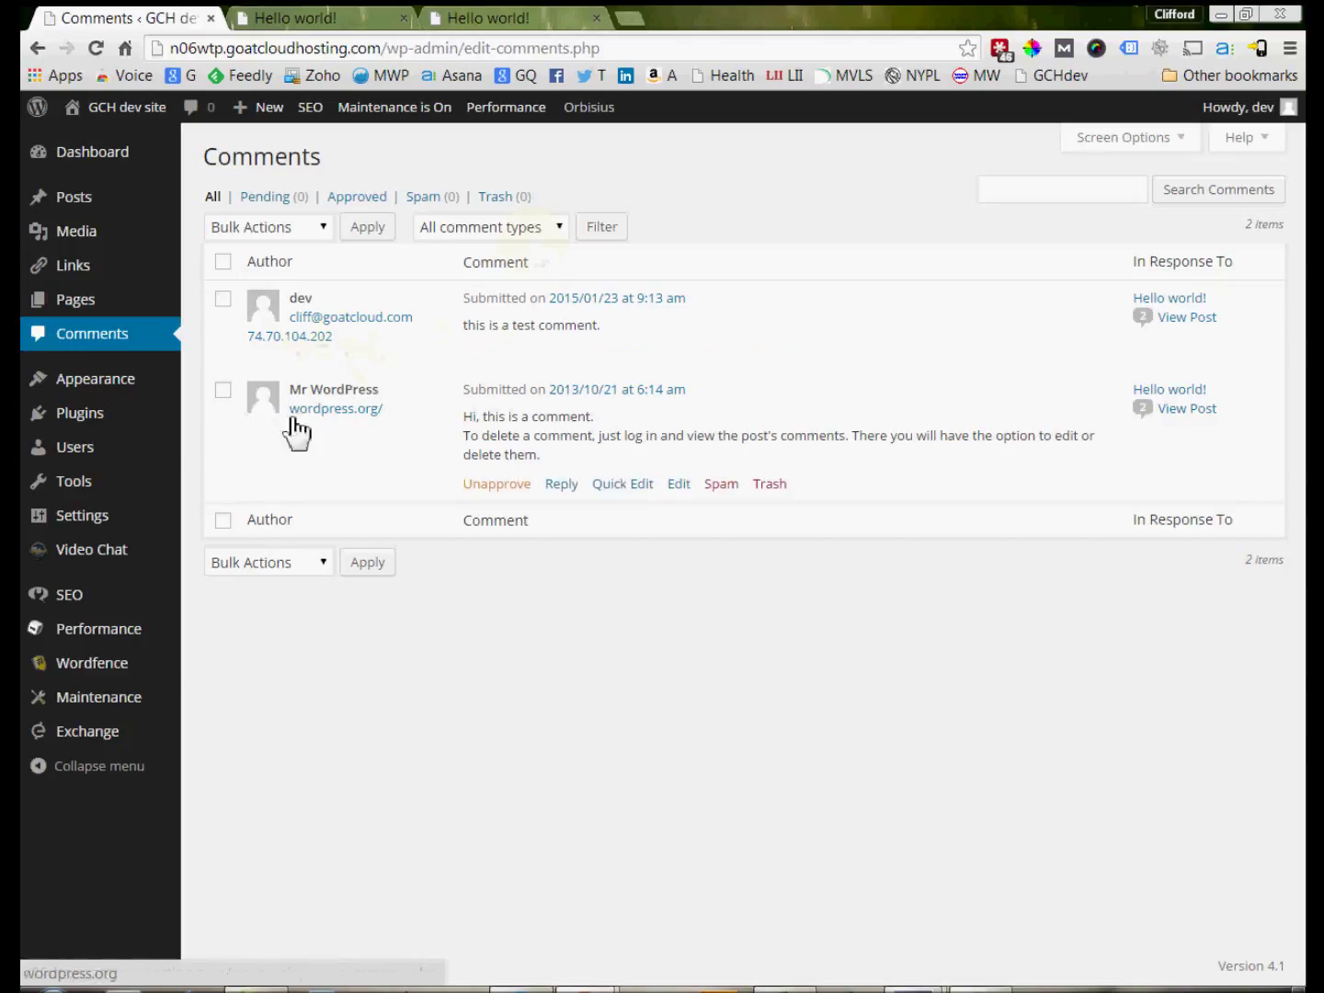
left_click(271, 197)
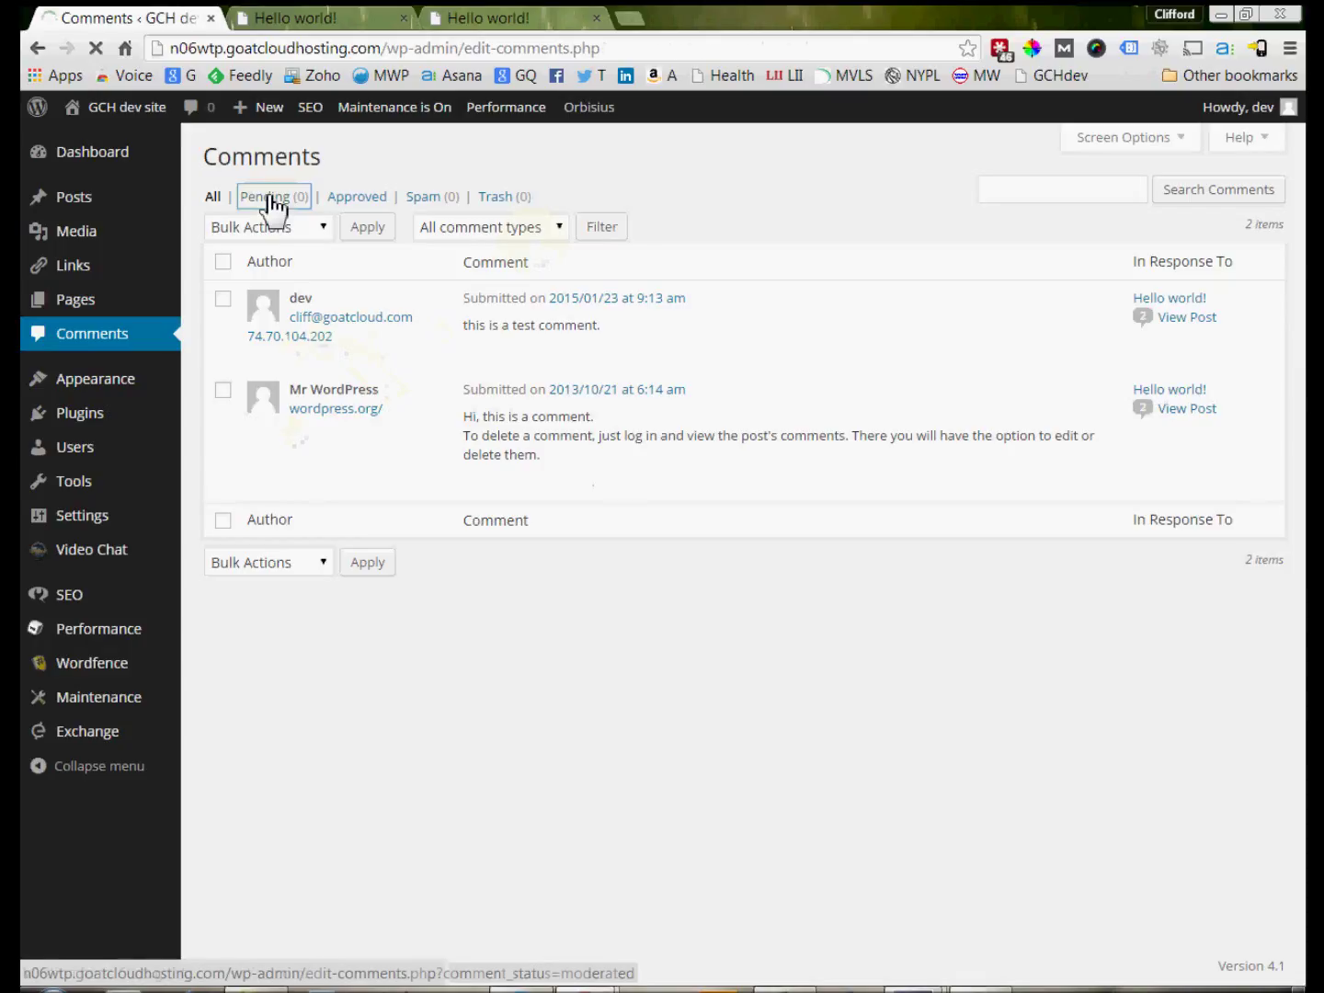
Review Hello world!'s two comments and highlight the Leave a Reply heading
left_click(497, 20)
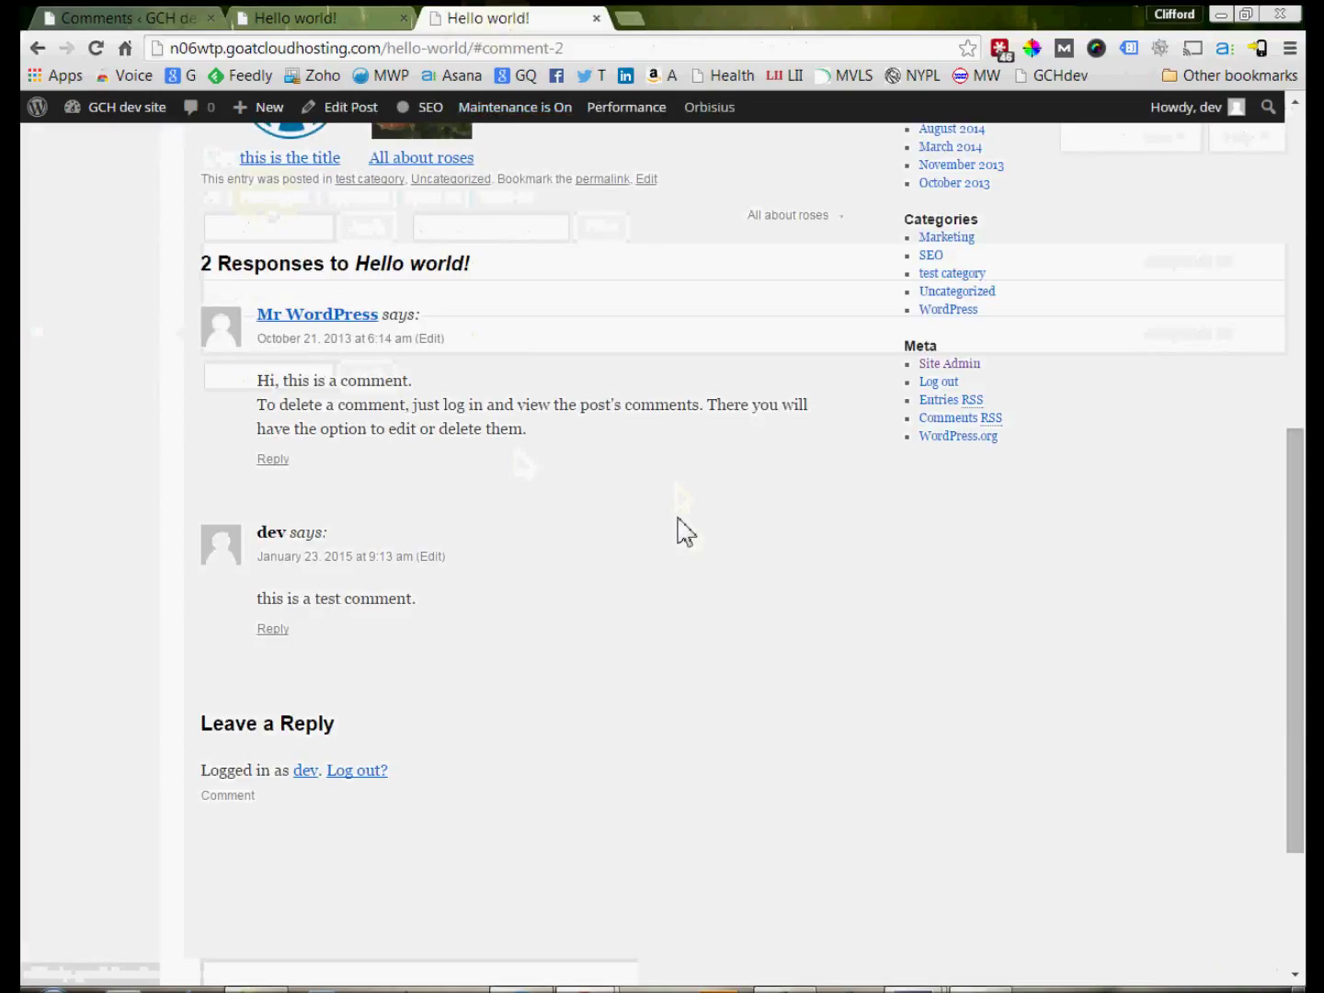
scroll(649, 537, "down", 3)
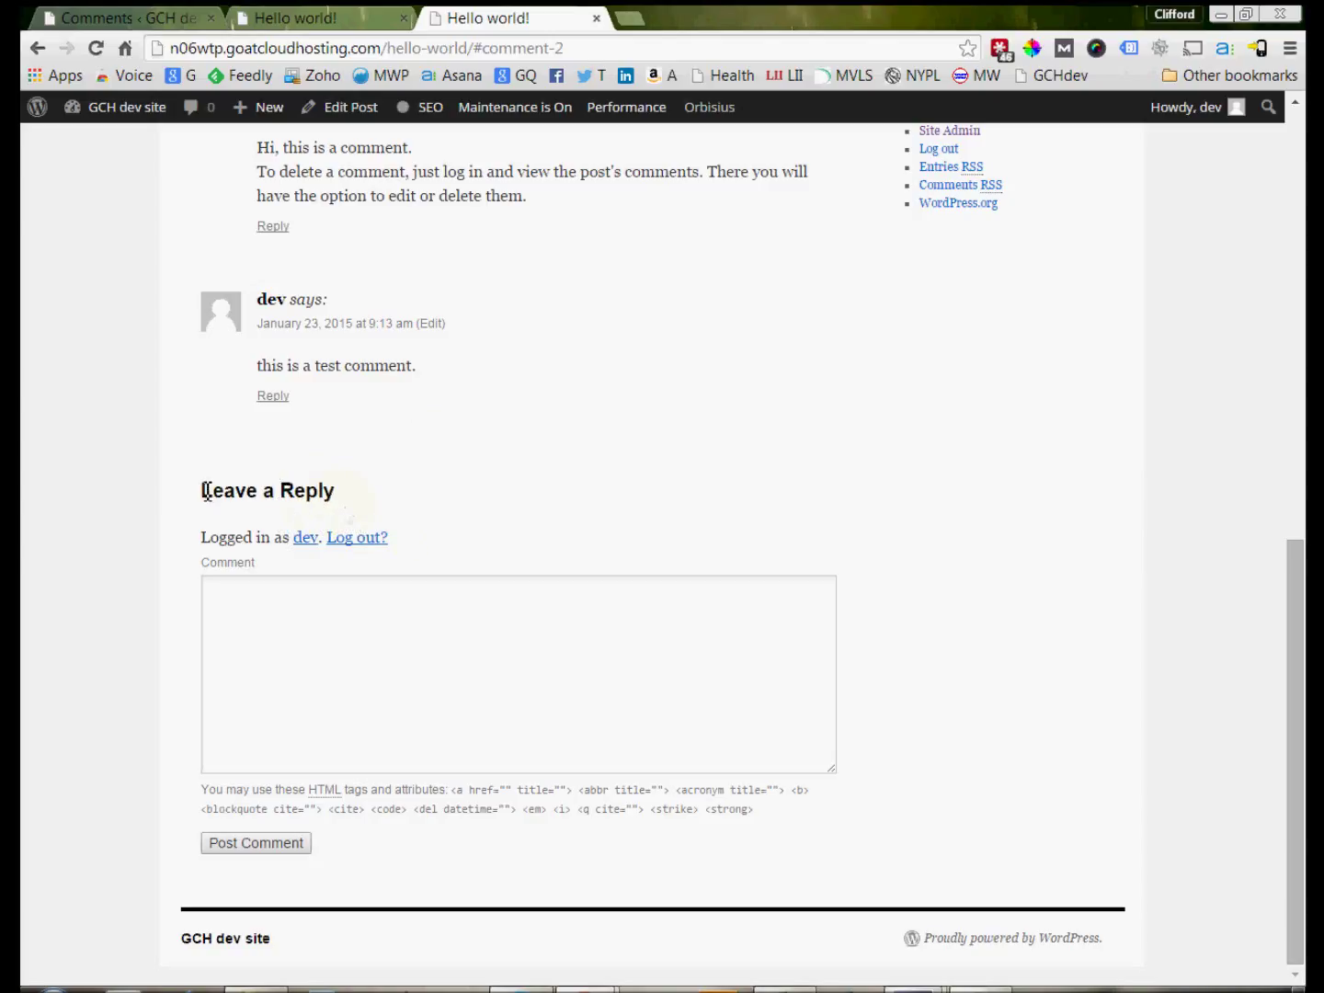
left_click_drag(204, 492, 373, 500)
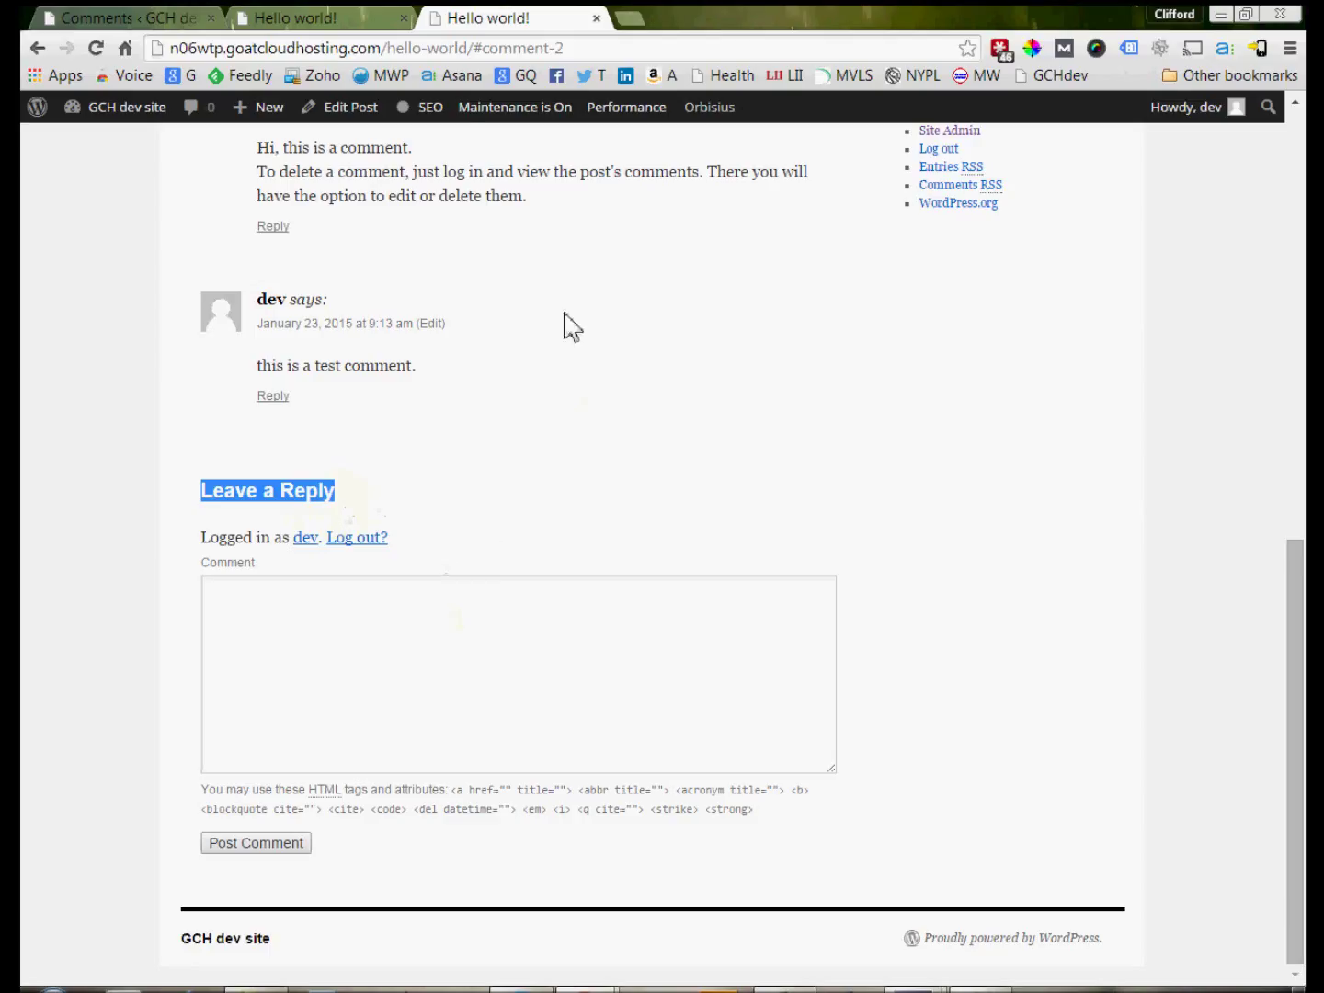
scroll(538, 504, "up", 3)
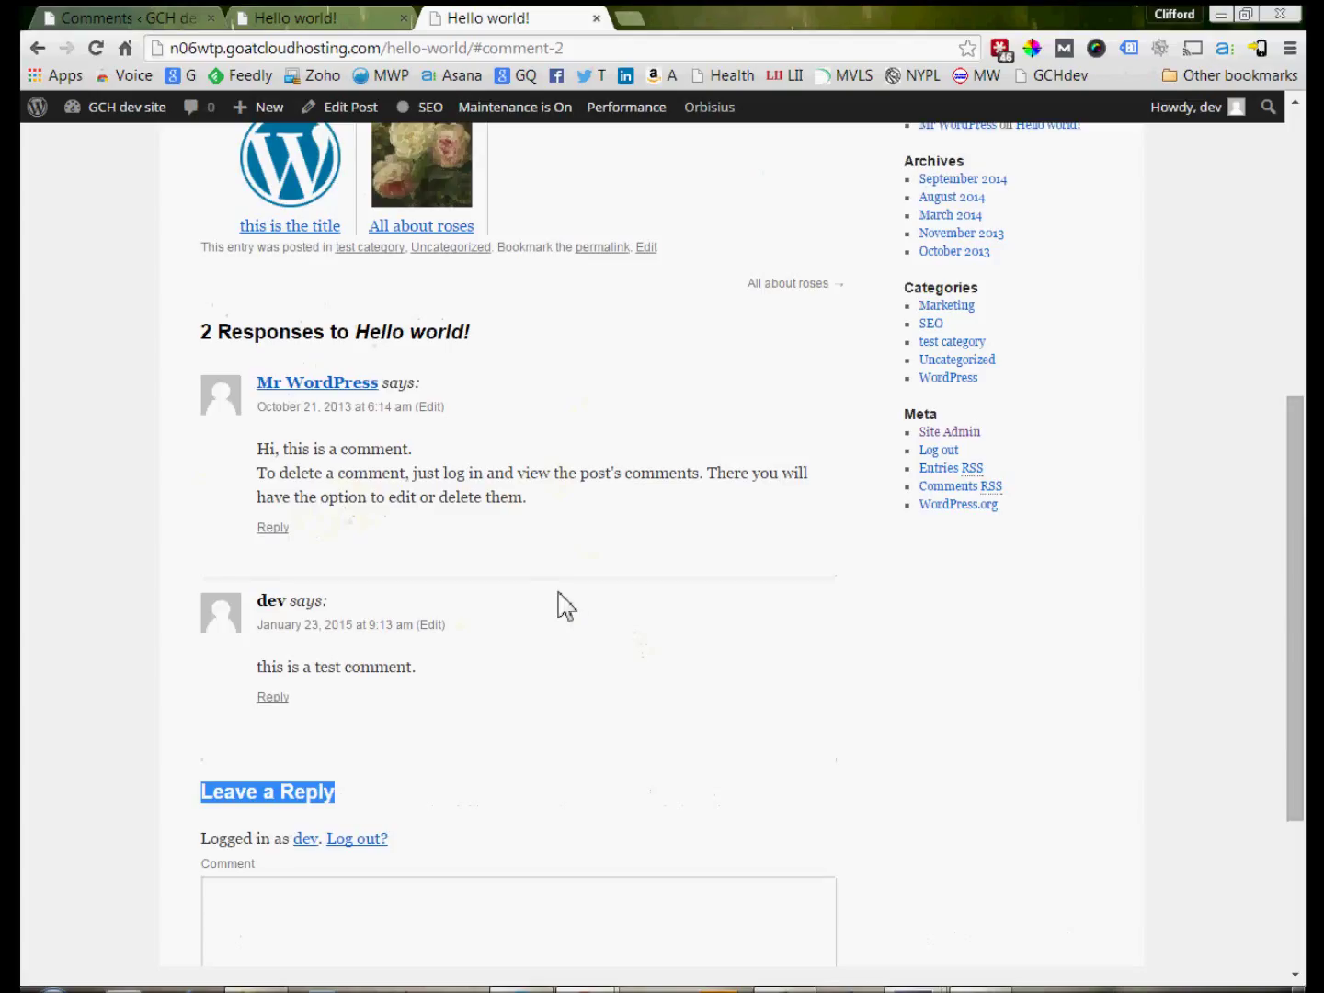
scroll(566, 607, "down", 3)
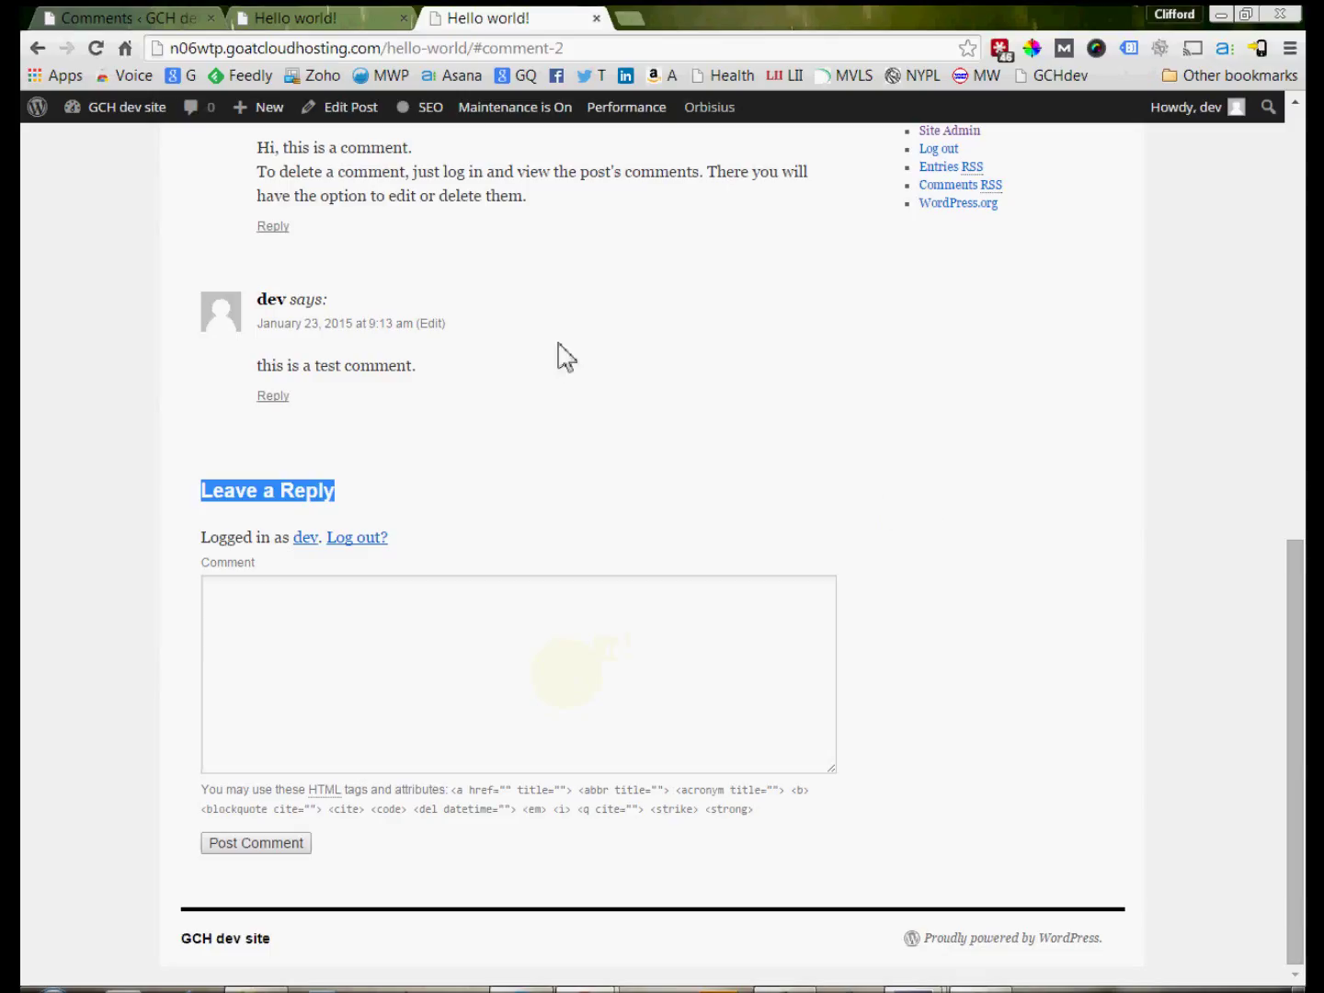
left_click(136, 18)
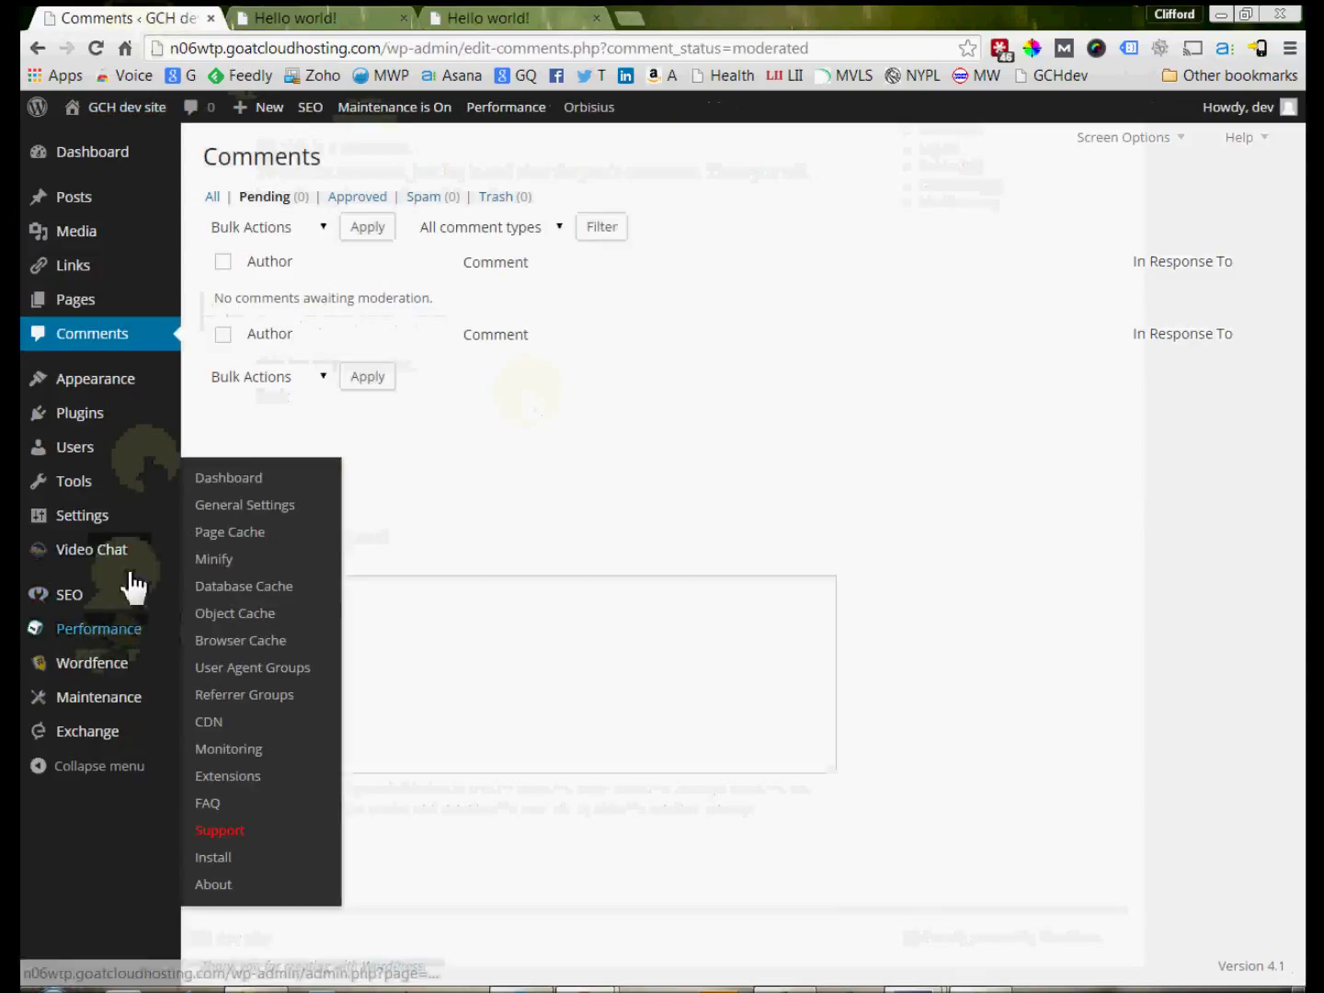
Select all posts in All Posts and apply Edit as the bulk action
mouse_move(80, 205)
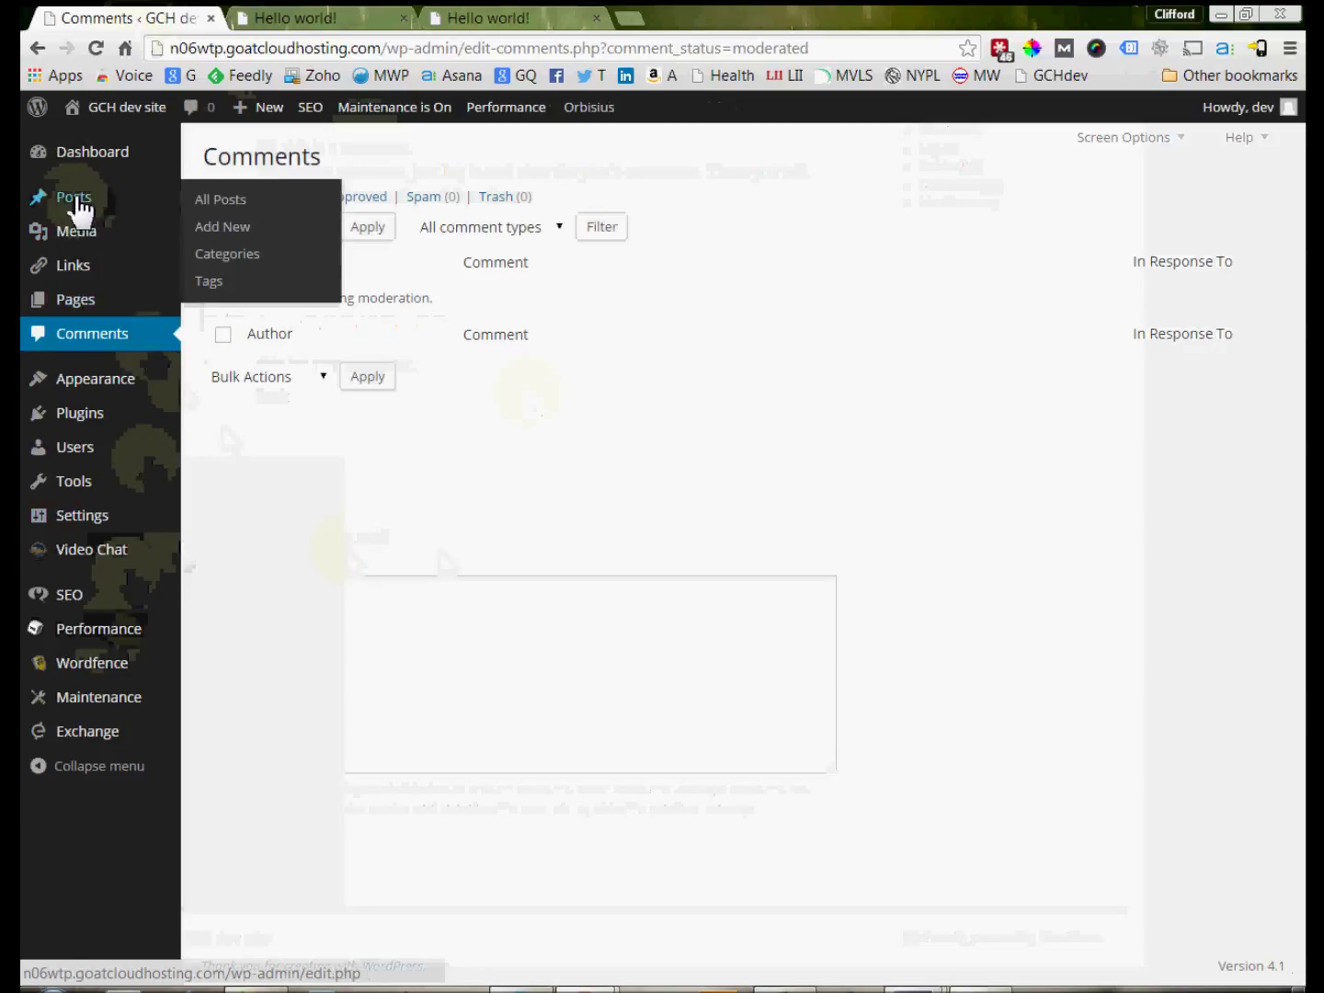
left_click(219, 201)
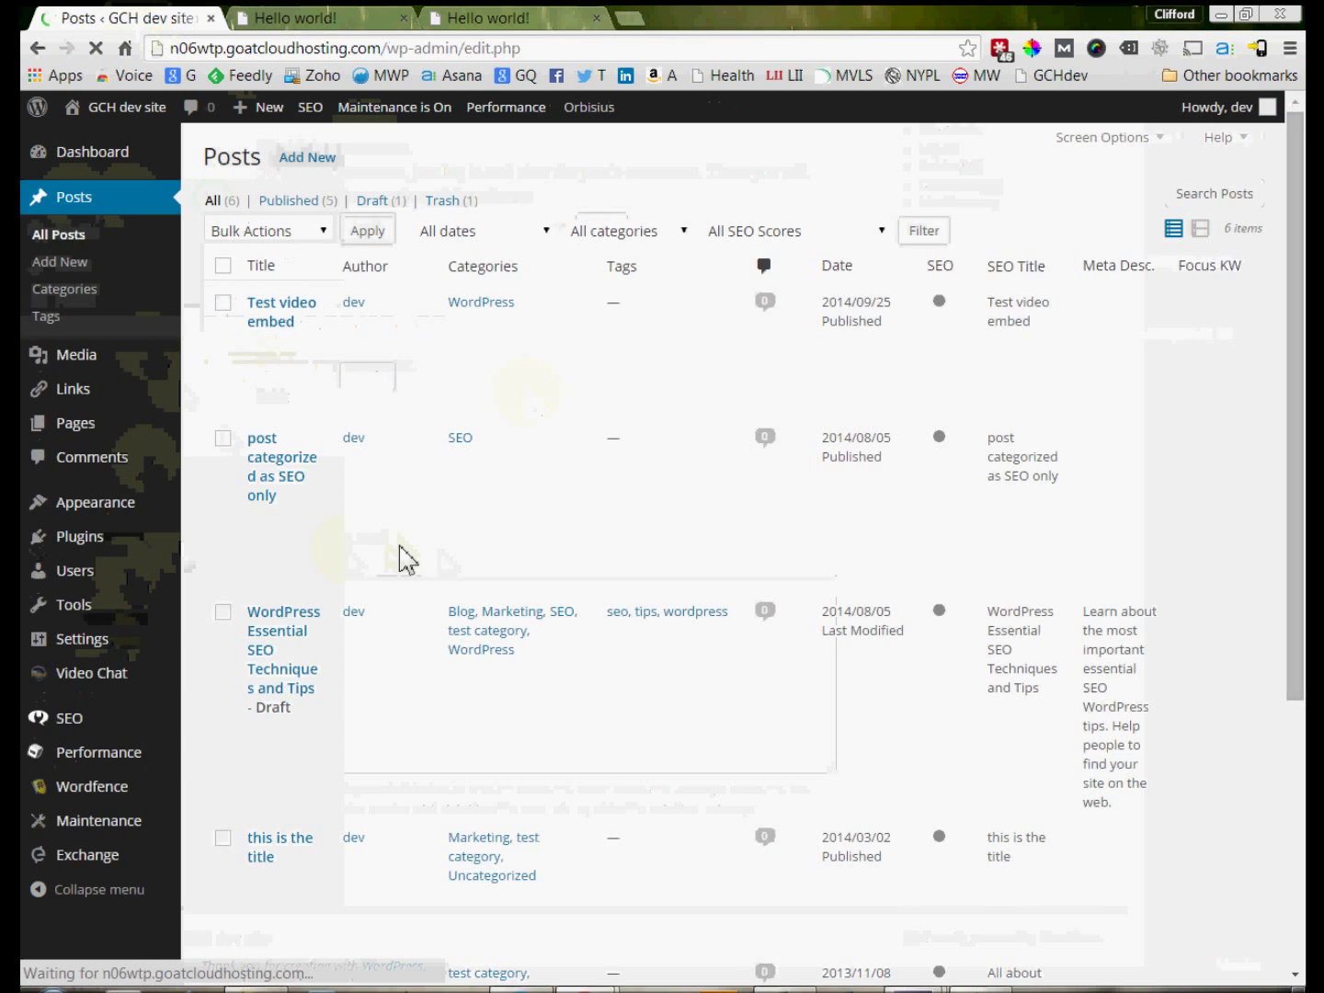
scroll(417, 565, "down", 5)
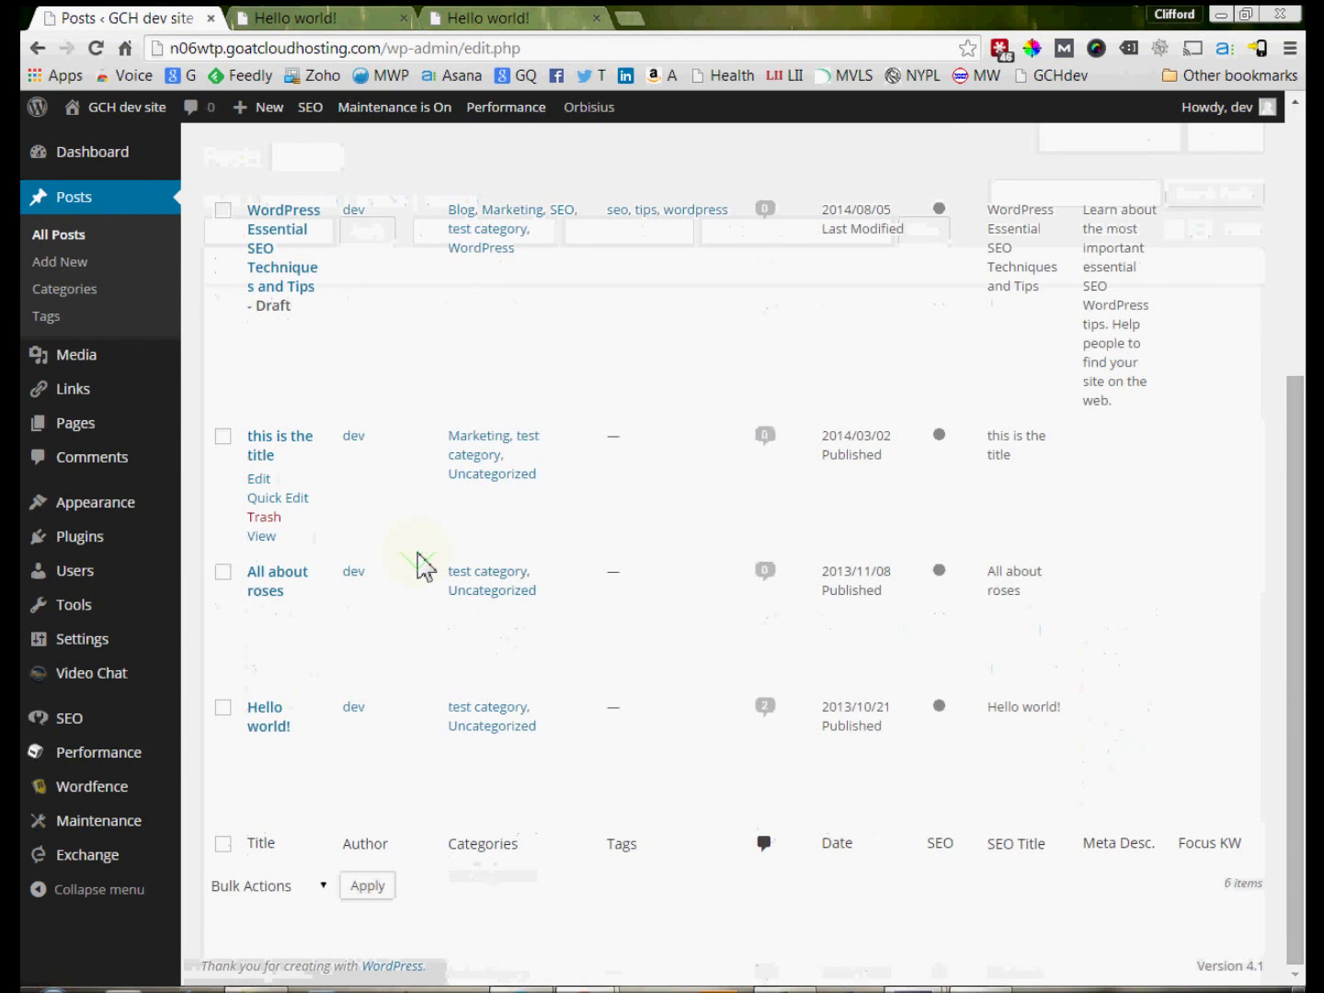
scroll(416, 565, "up", 5)
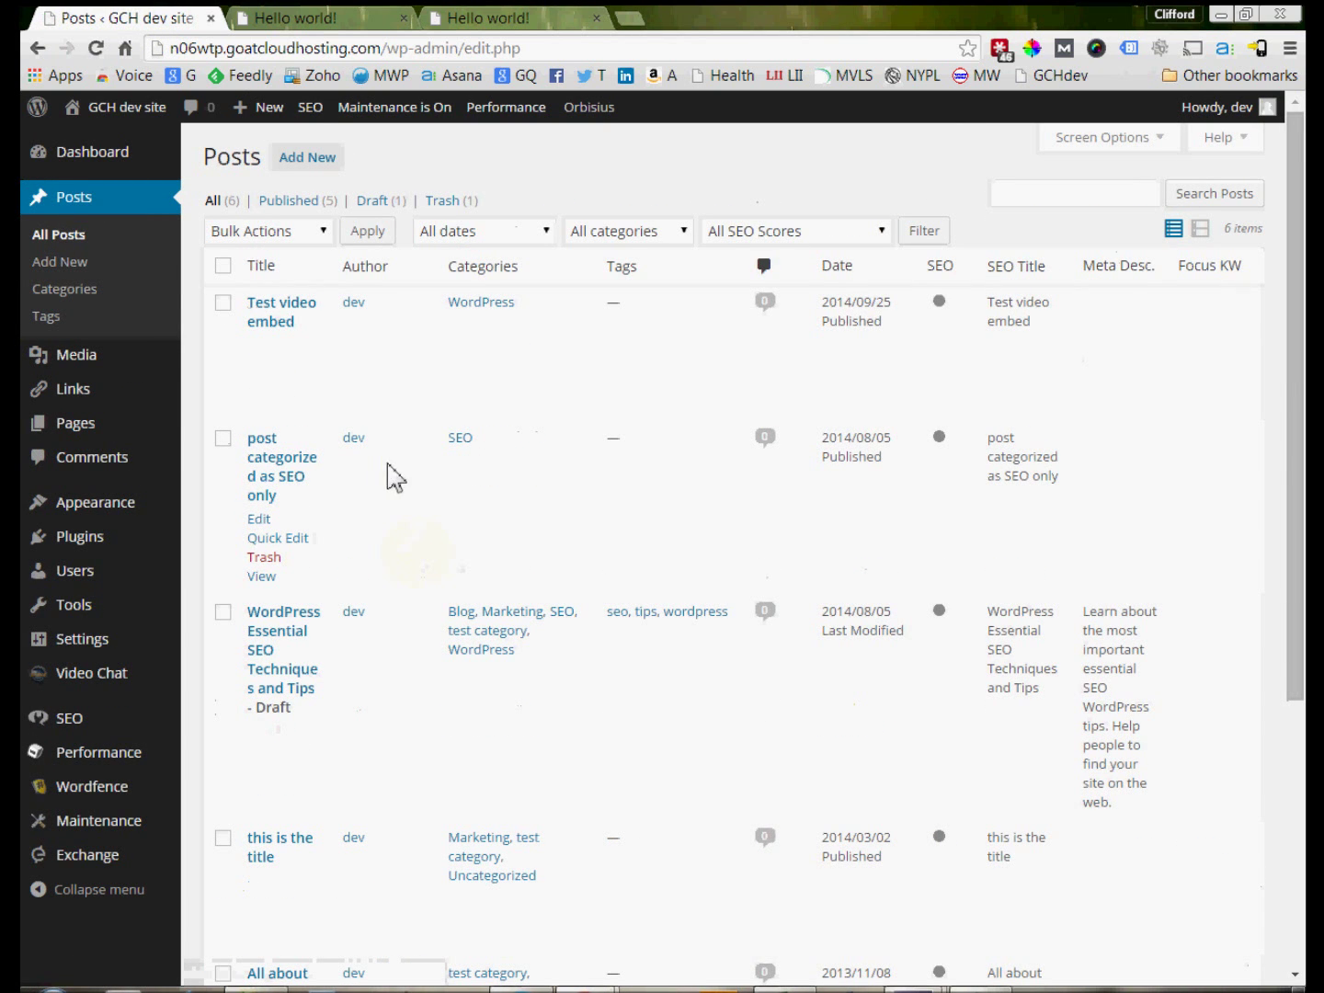
left_click(222, 267)
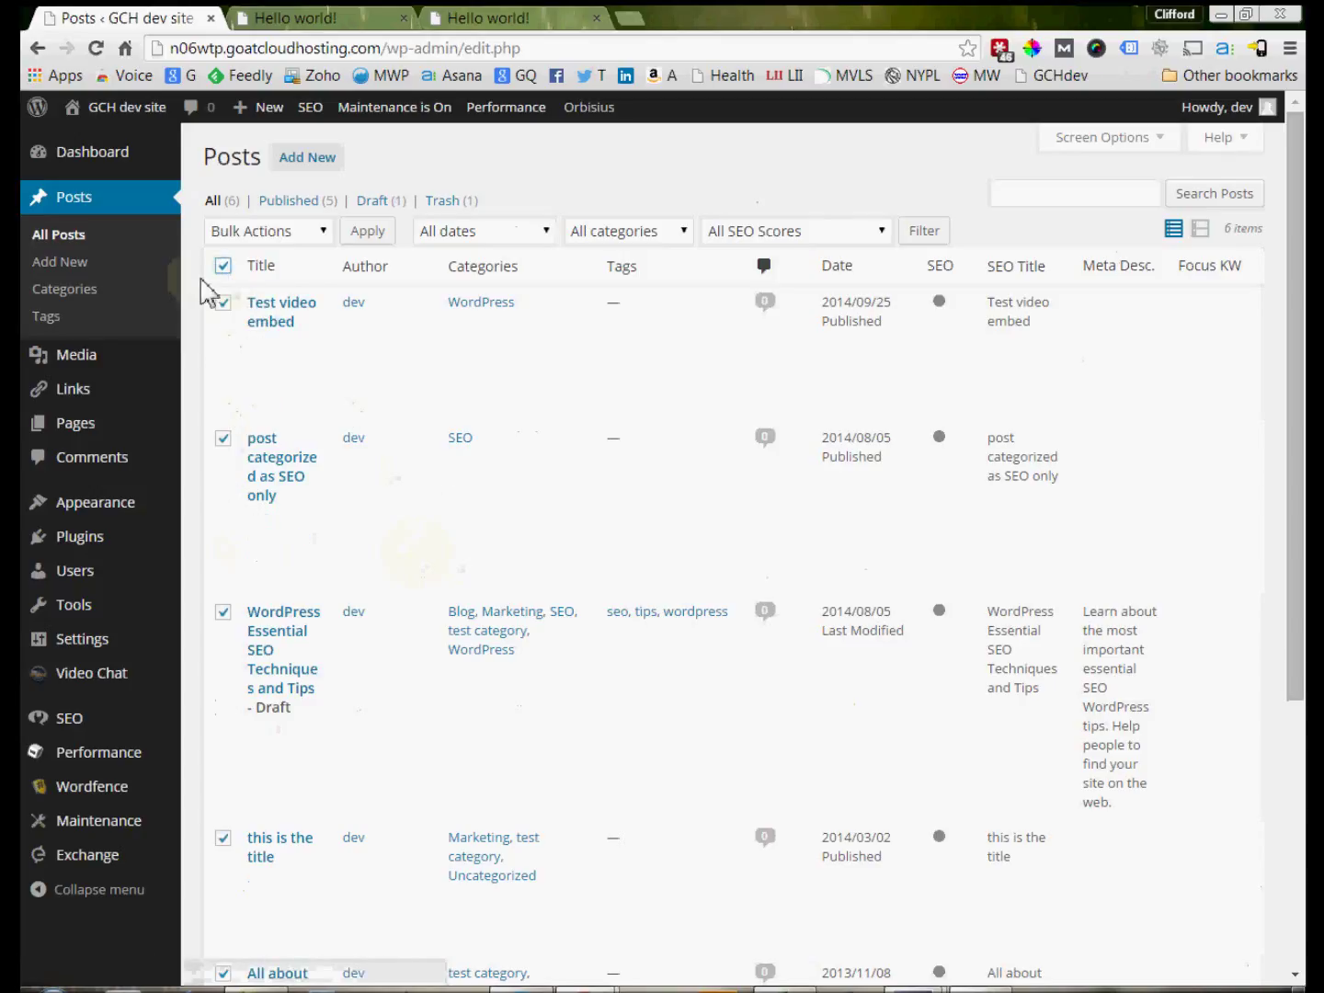
left_click(276, 235)
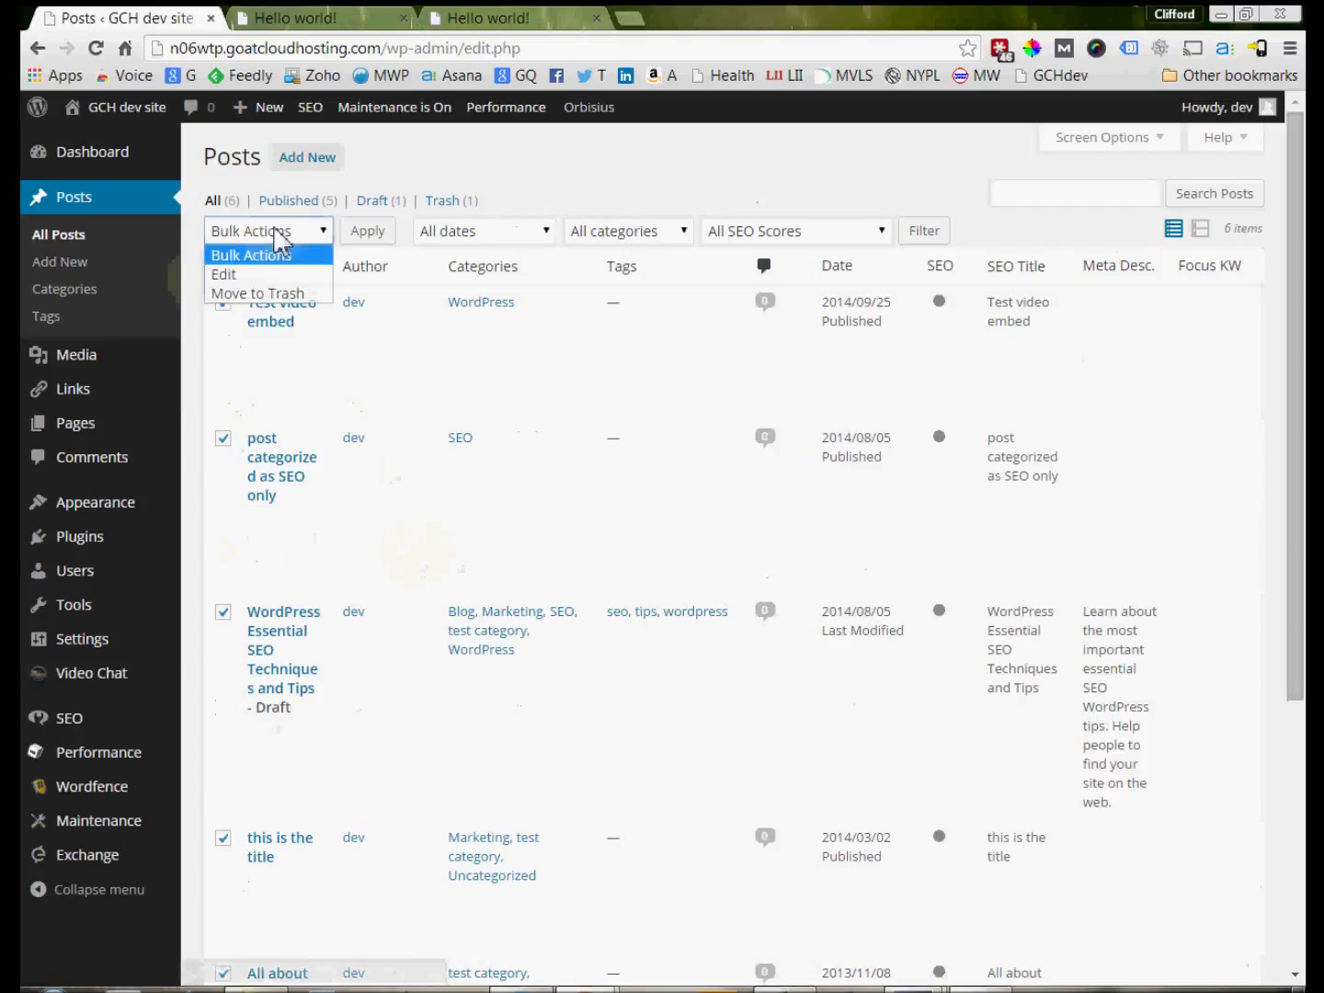
left_click(233, 274)
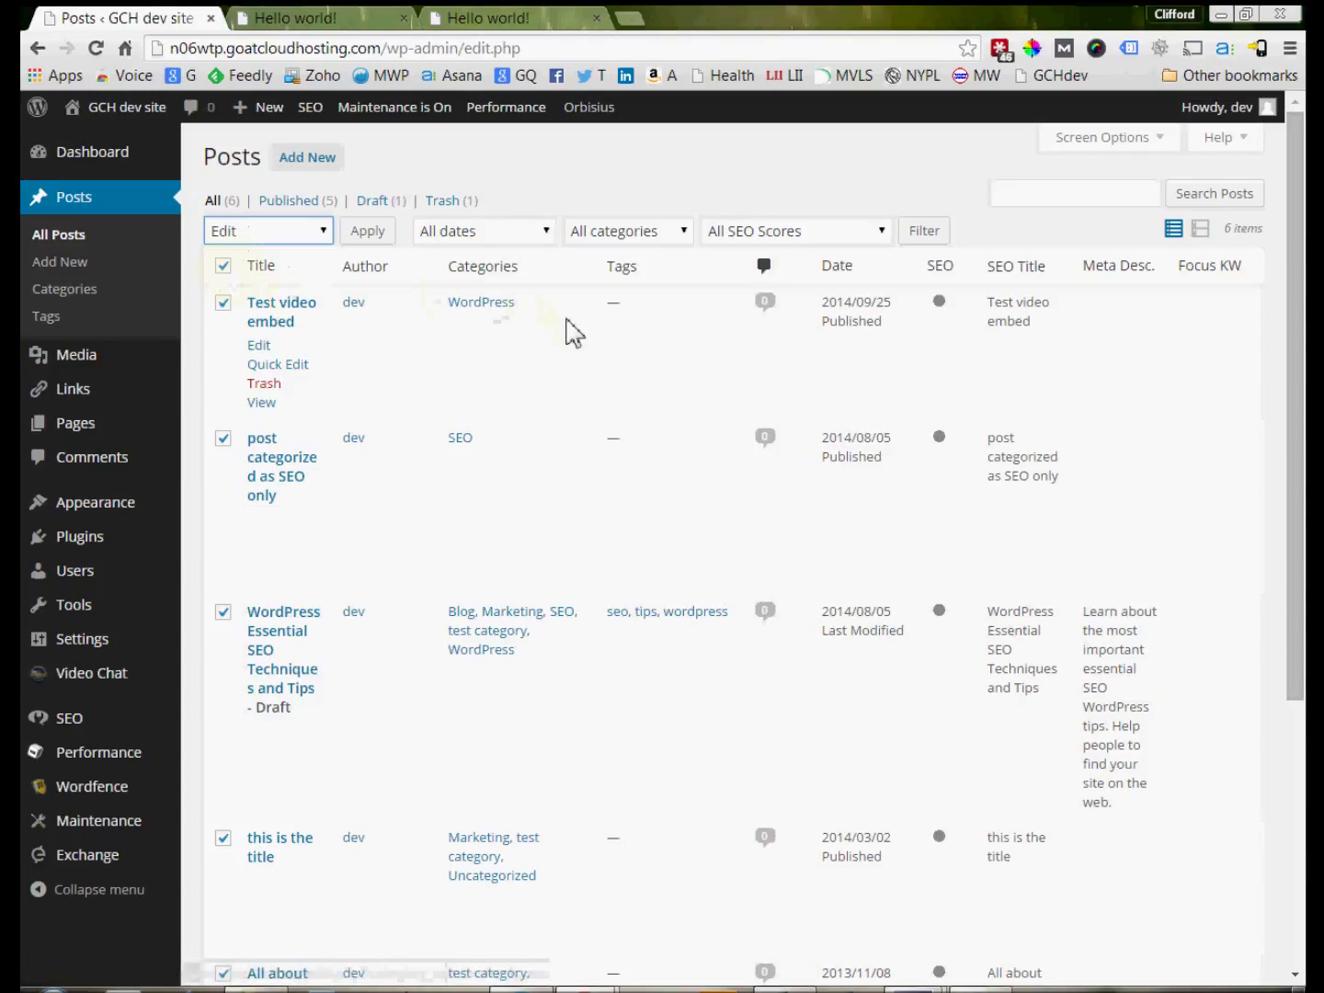
left_click(367, 231)
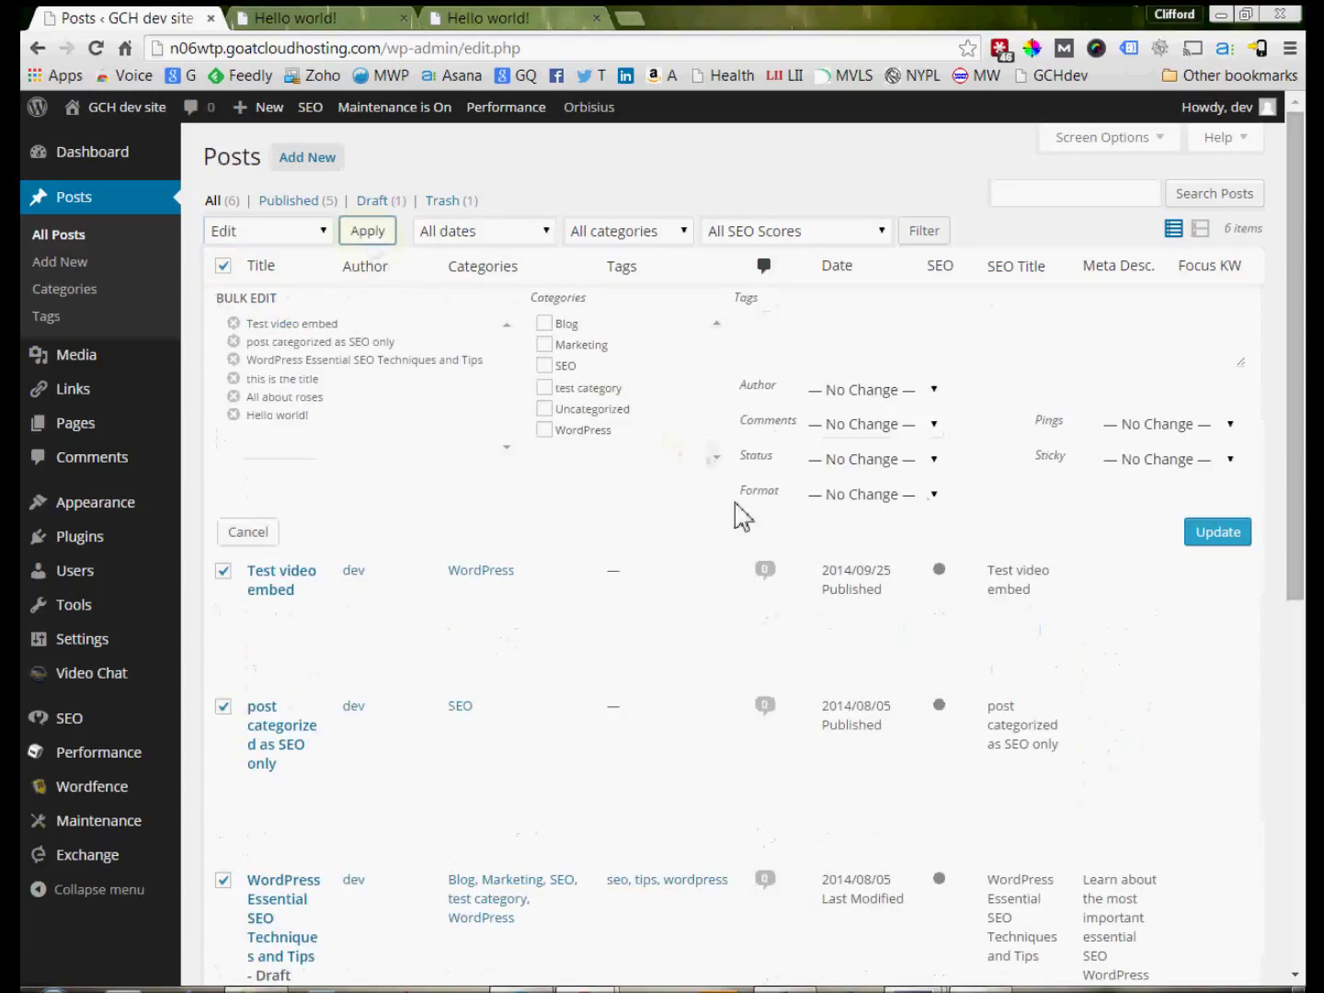
Set Bulk Edit's Comments option to Do not allow, then reload All Posts
left_click(851, 424)
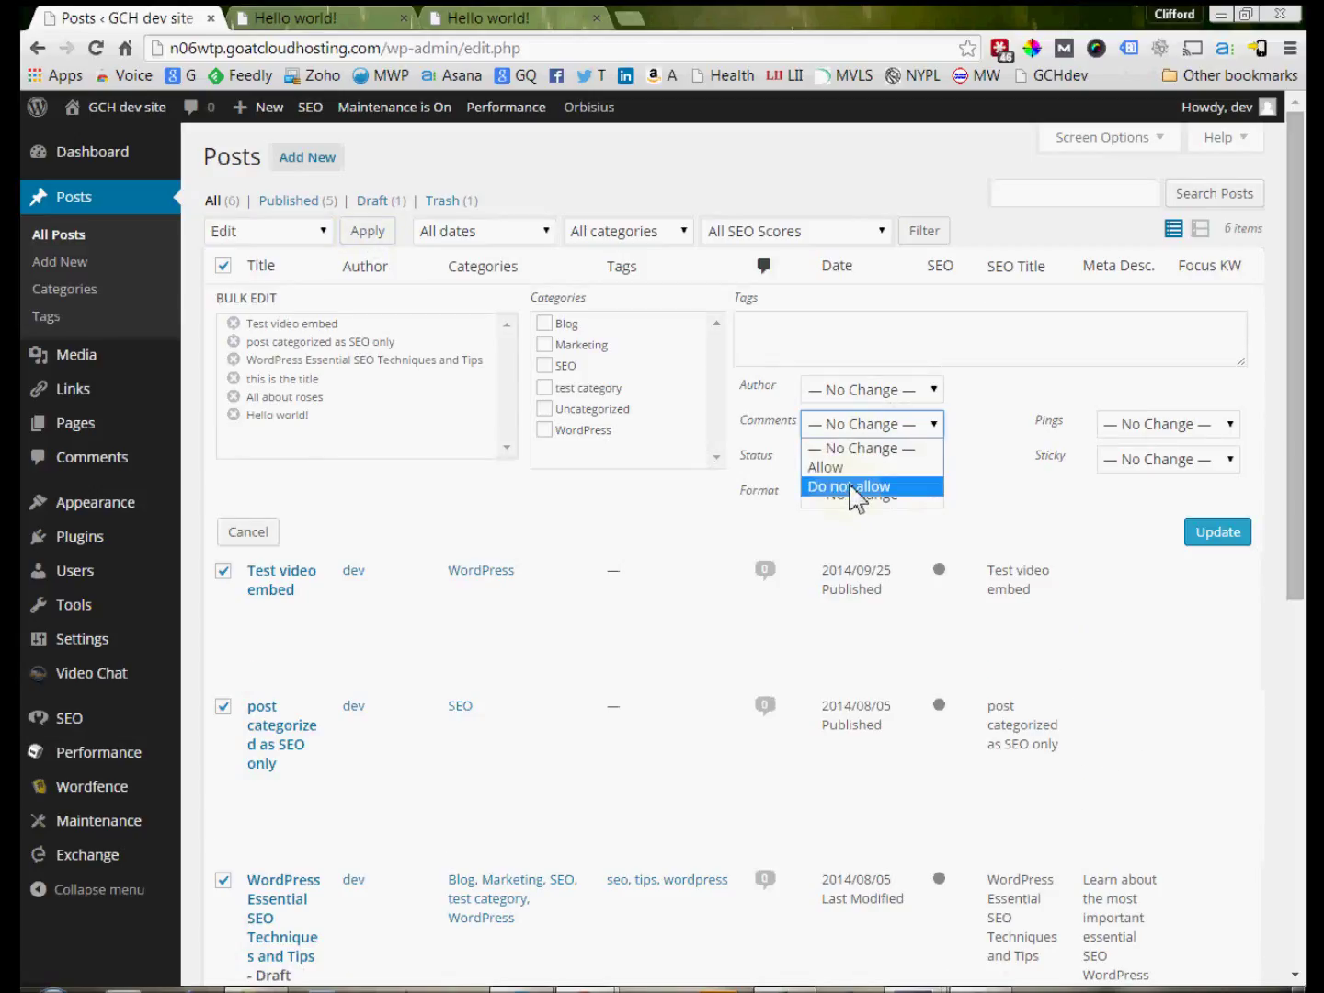
left_click(850, 486)
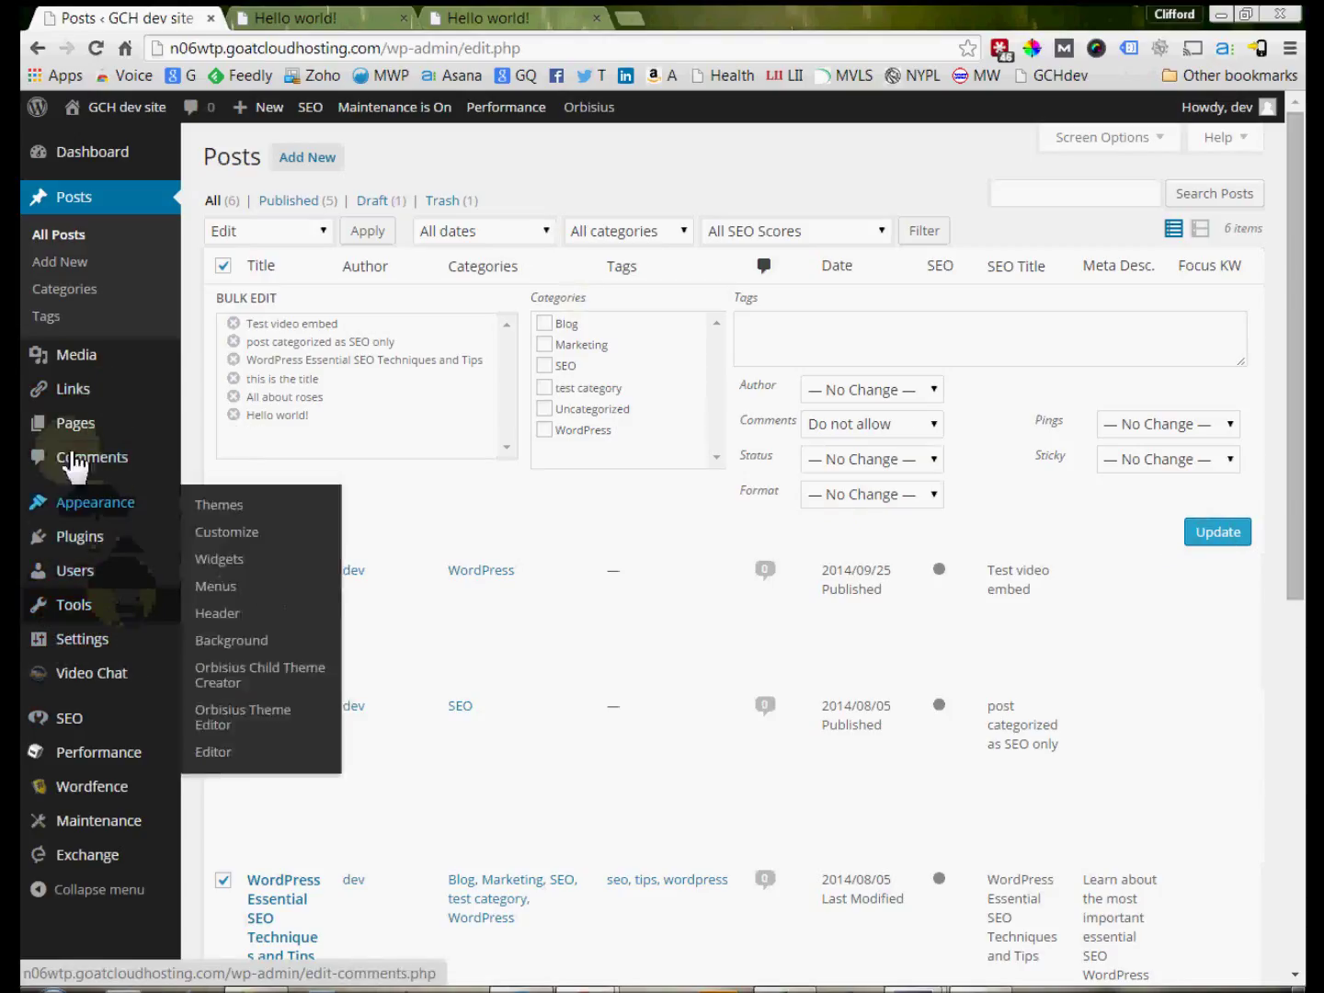
left_click(65, 243)
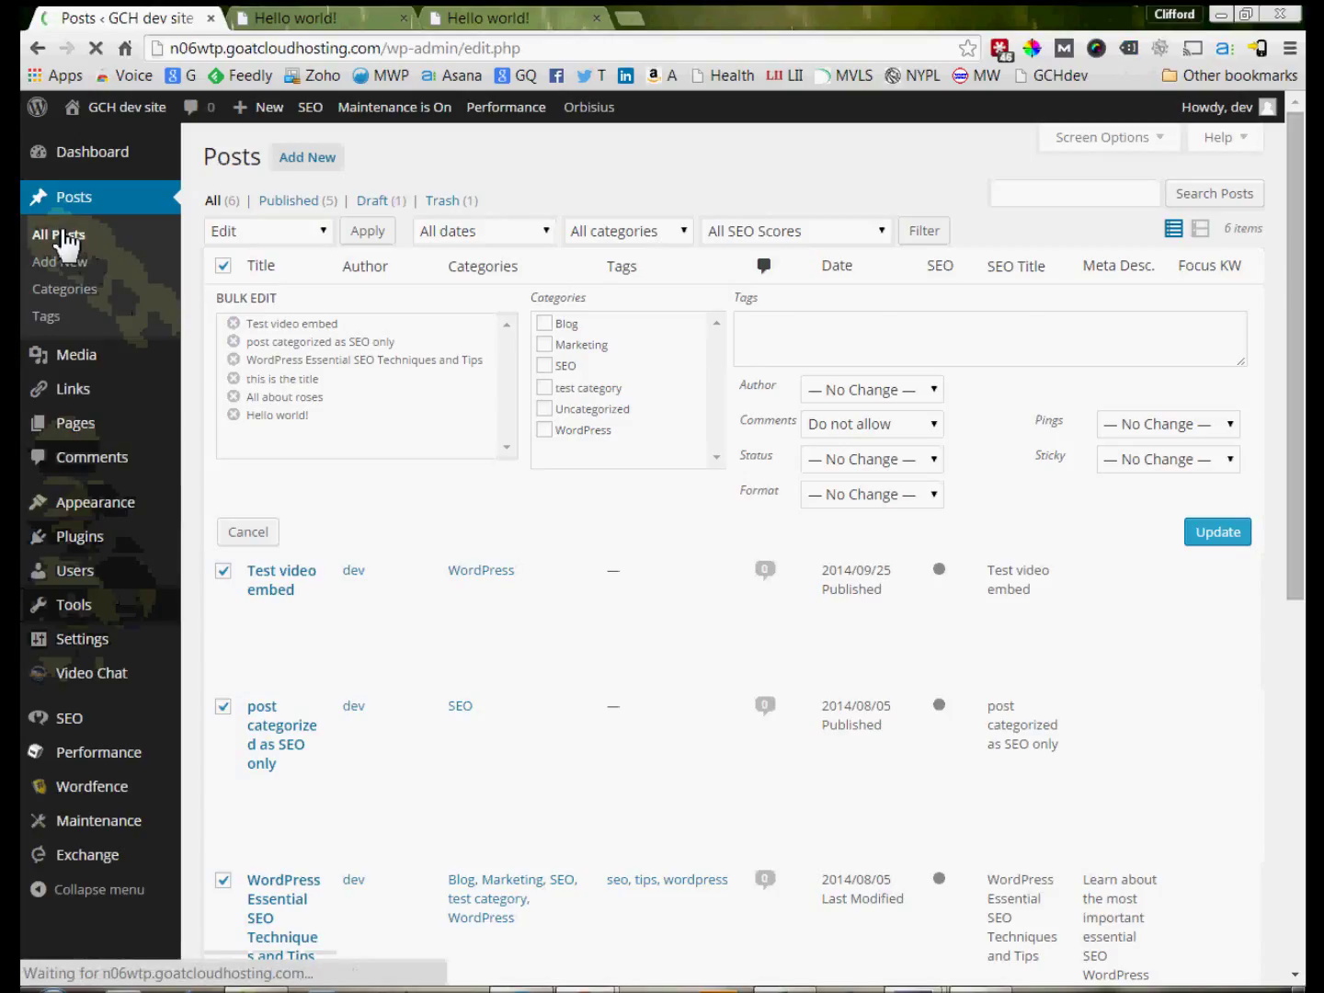
mouse_move(289, 393)
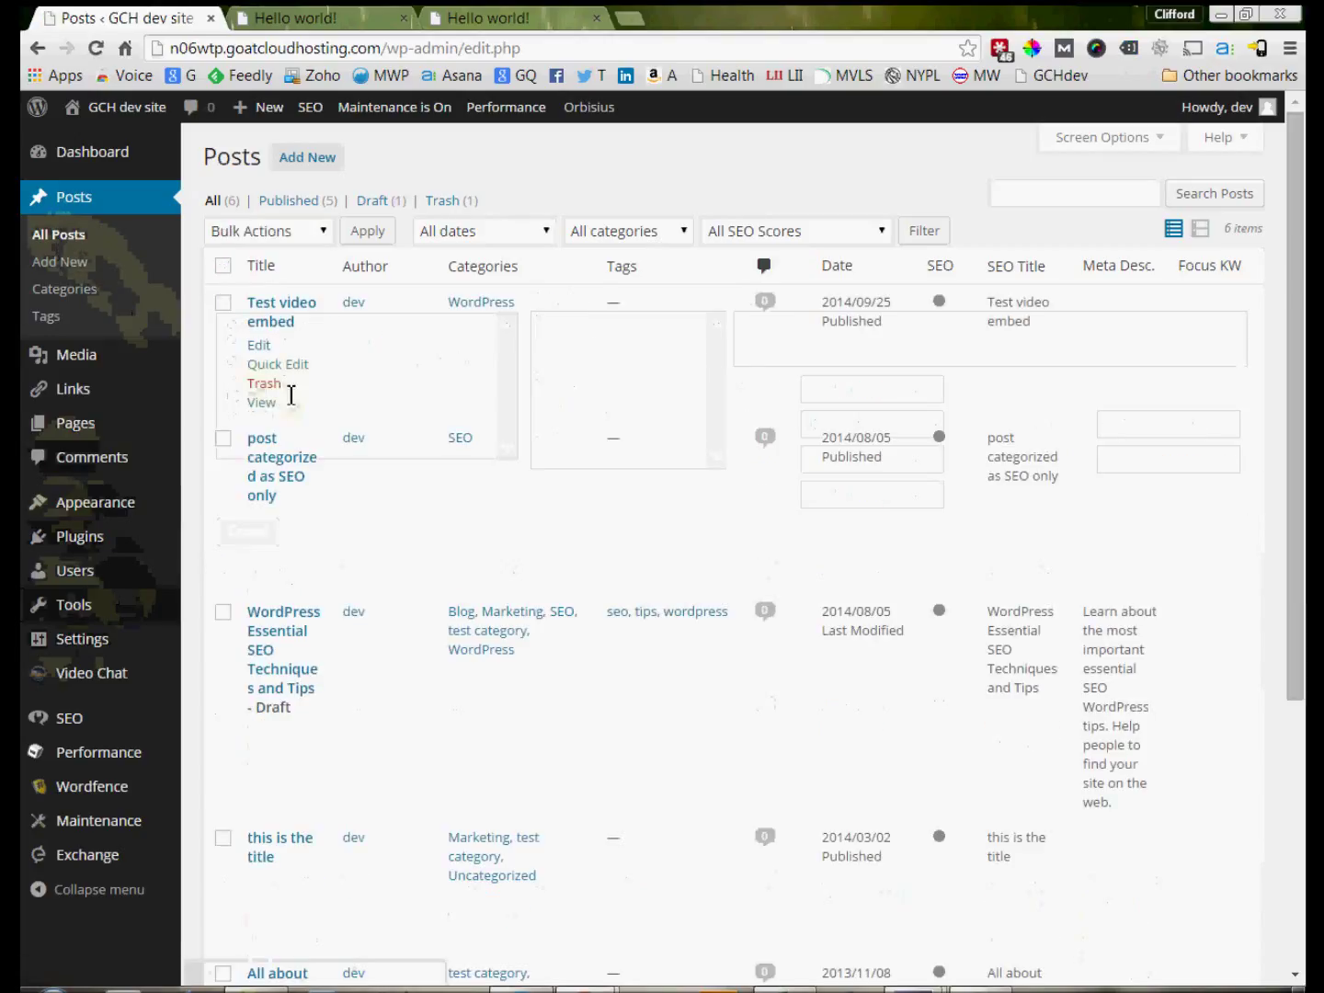
Edit the 'Test video embed' post and confirm its Comments box reads 'No comments yet'
left_click(260, 346)
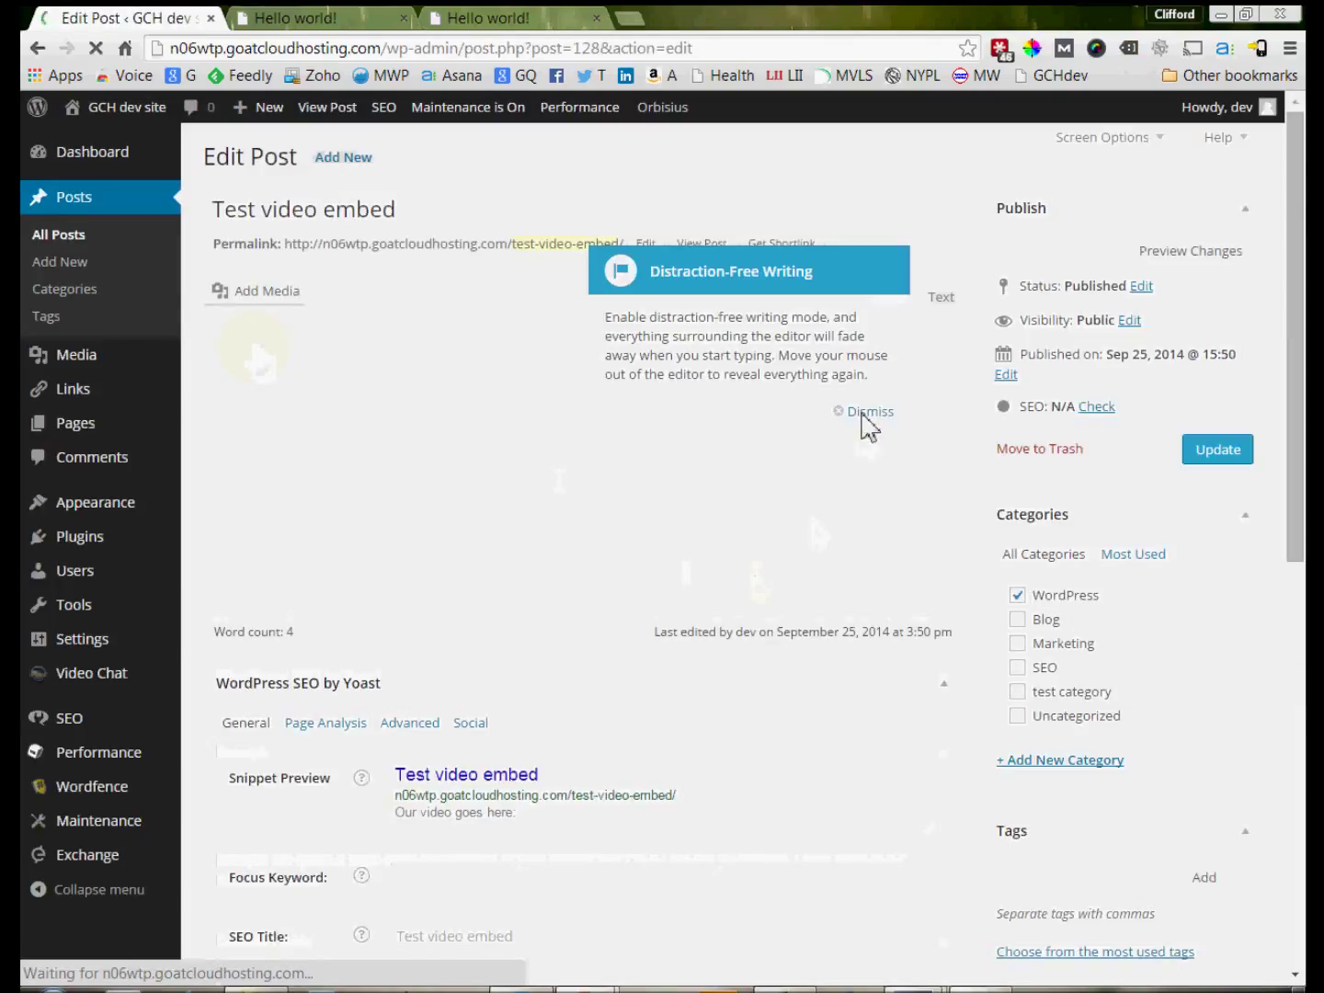
left_click(864, 416)
scroll(718, 567, "down", 2)
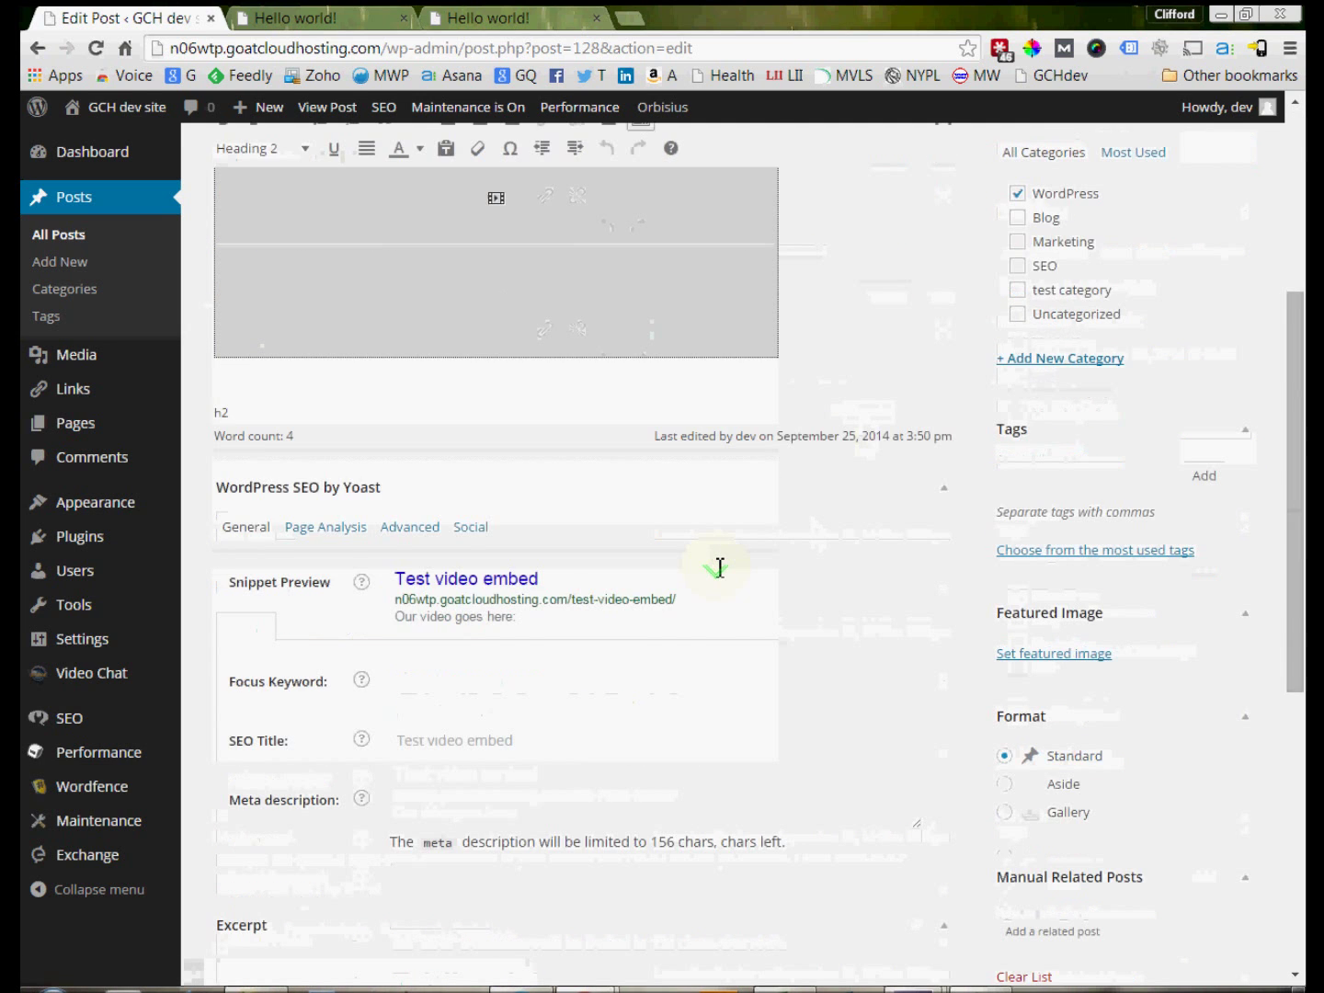
scroll(719, 567, "down", 2)
scroll(716, 567, "down", 4)
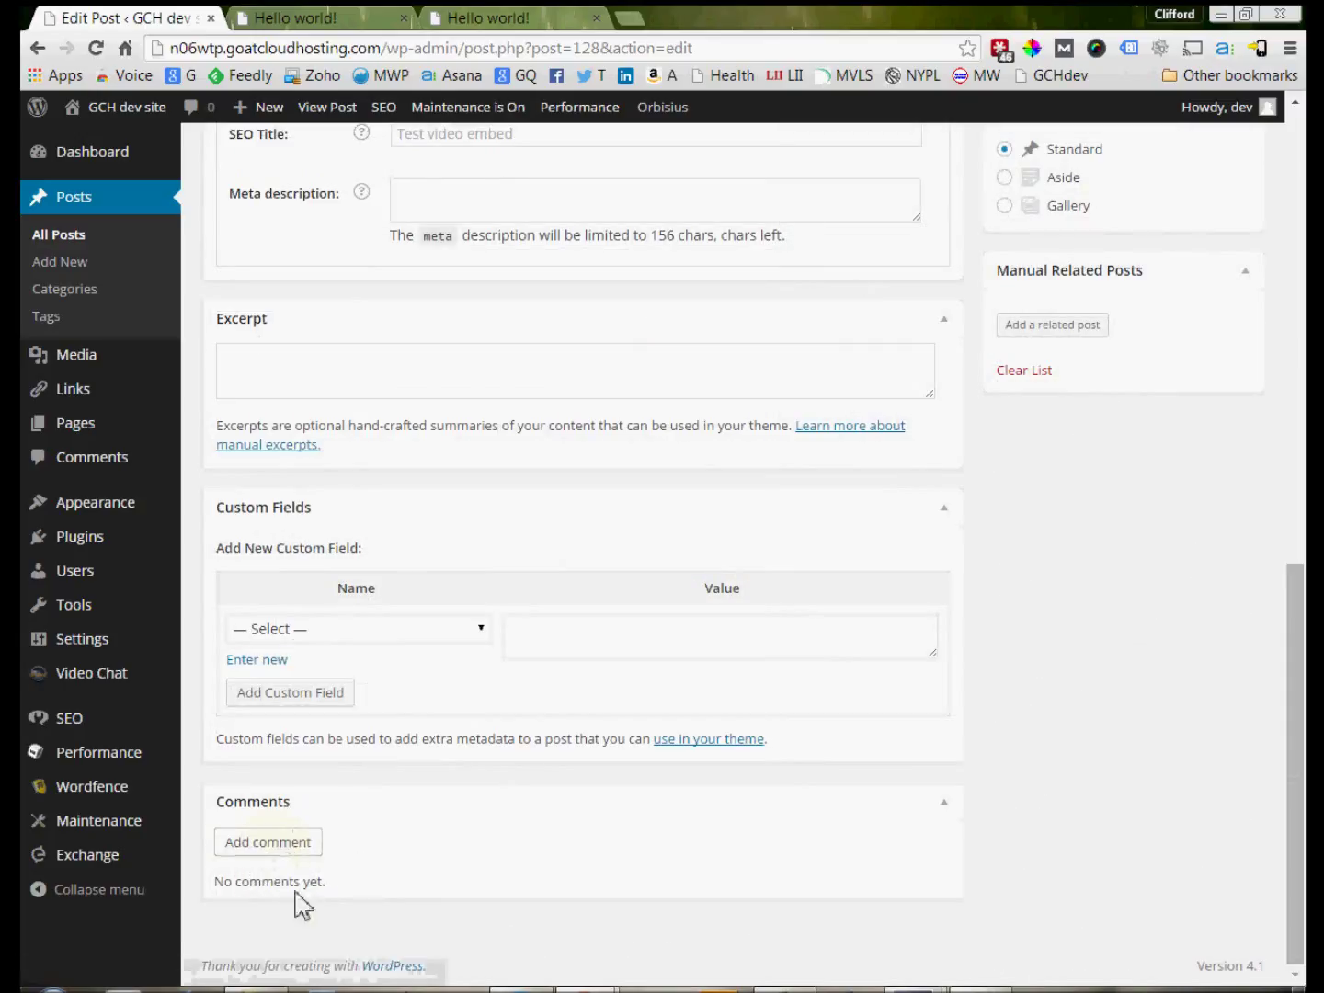
scroll(1035, 749, "up", 4)
scroll(1034, 749, "up", 6)
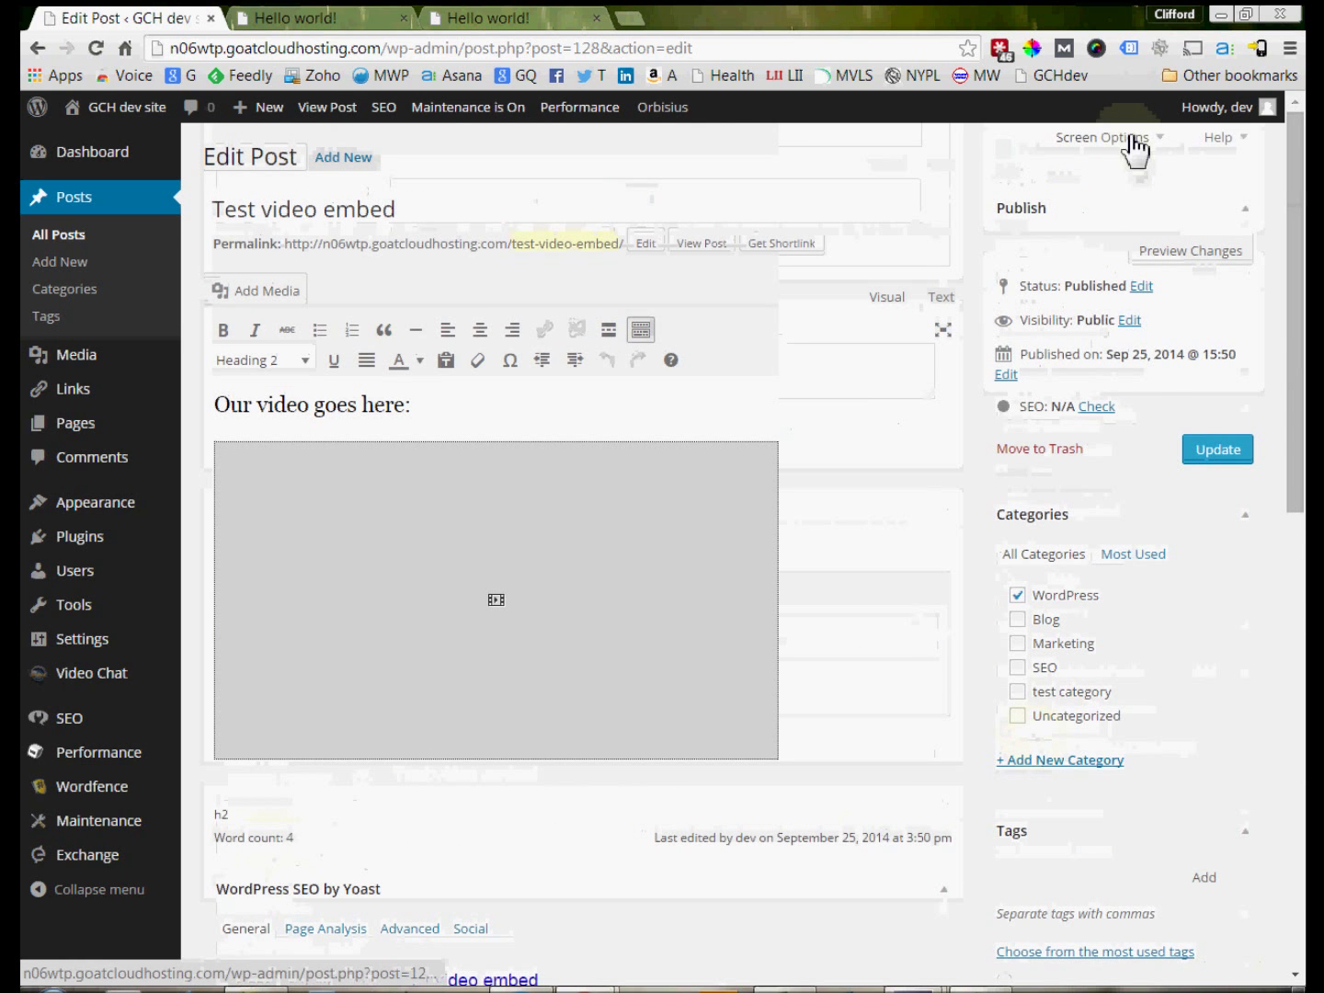
Uncheck Comments in Screen Options to hide the Comments box from the post editor
left_click(1138, 147)
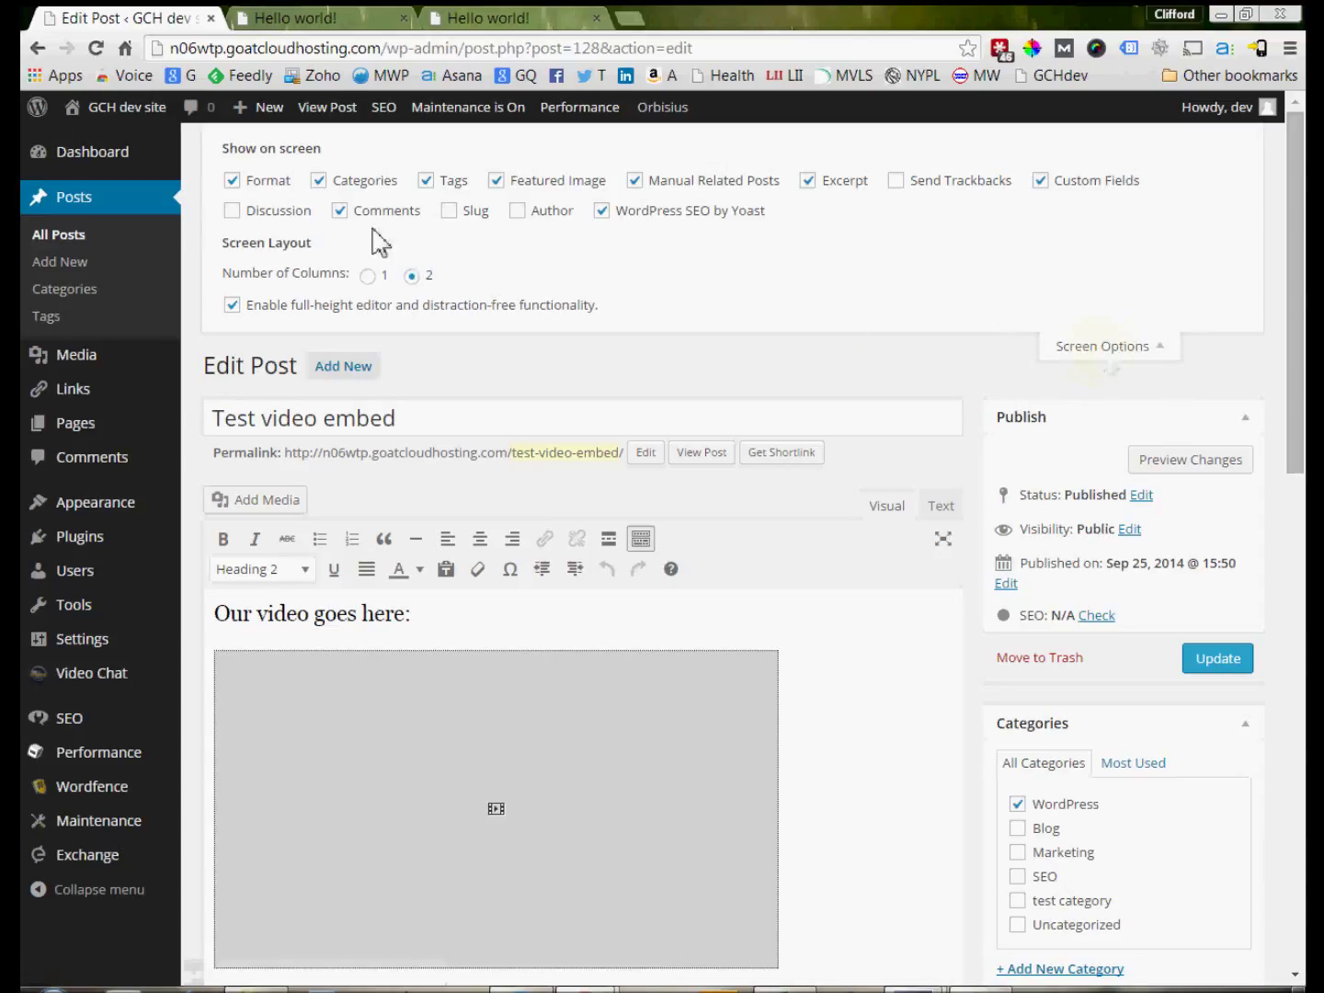
left_click(340, 211)
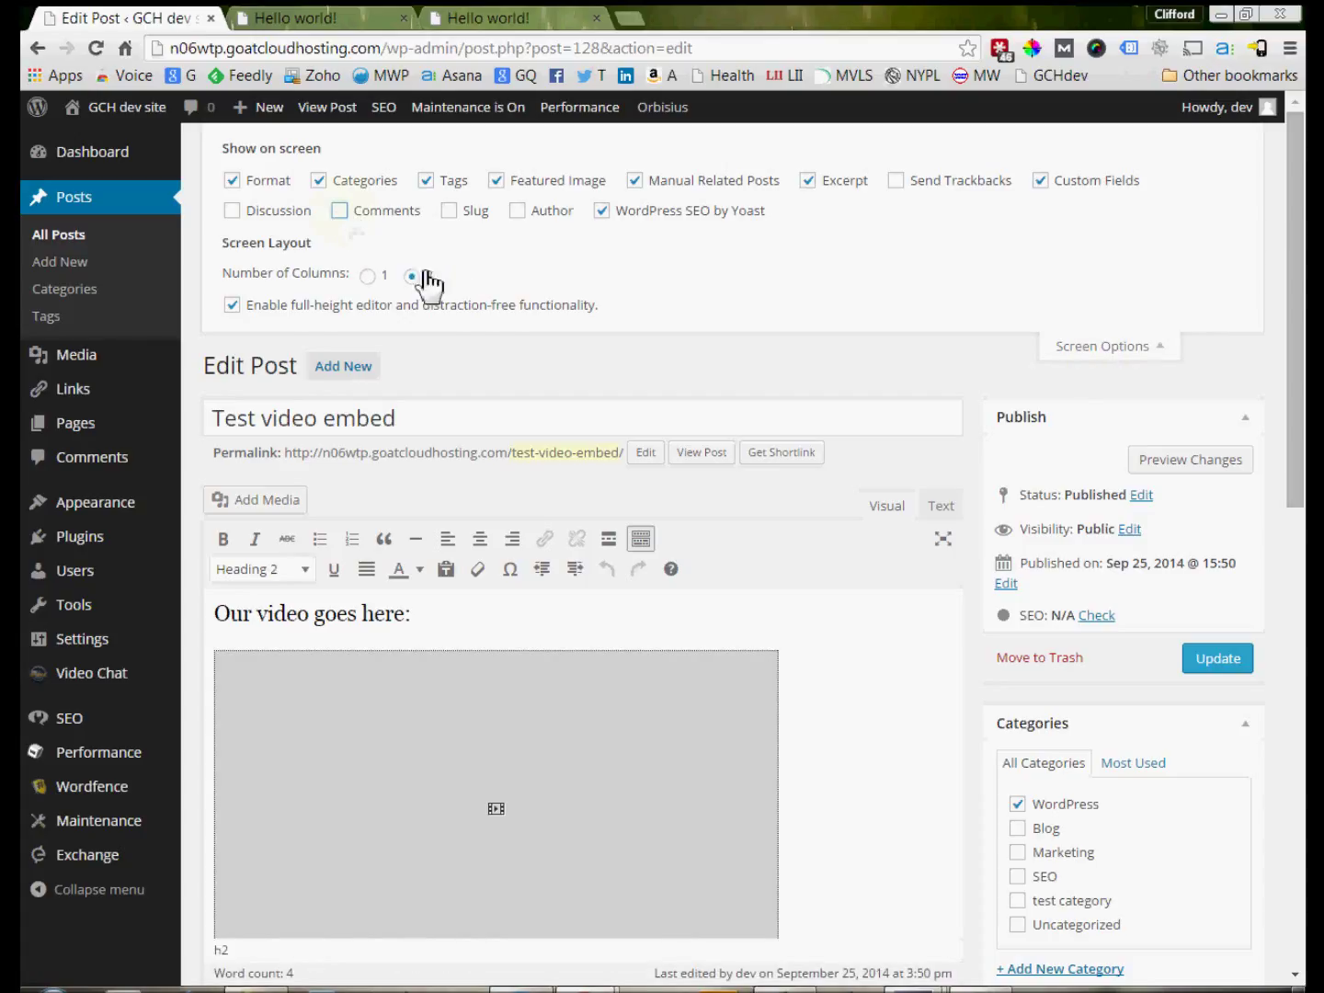
scroll(775, 749, "down", 10)
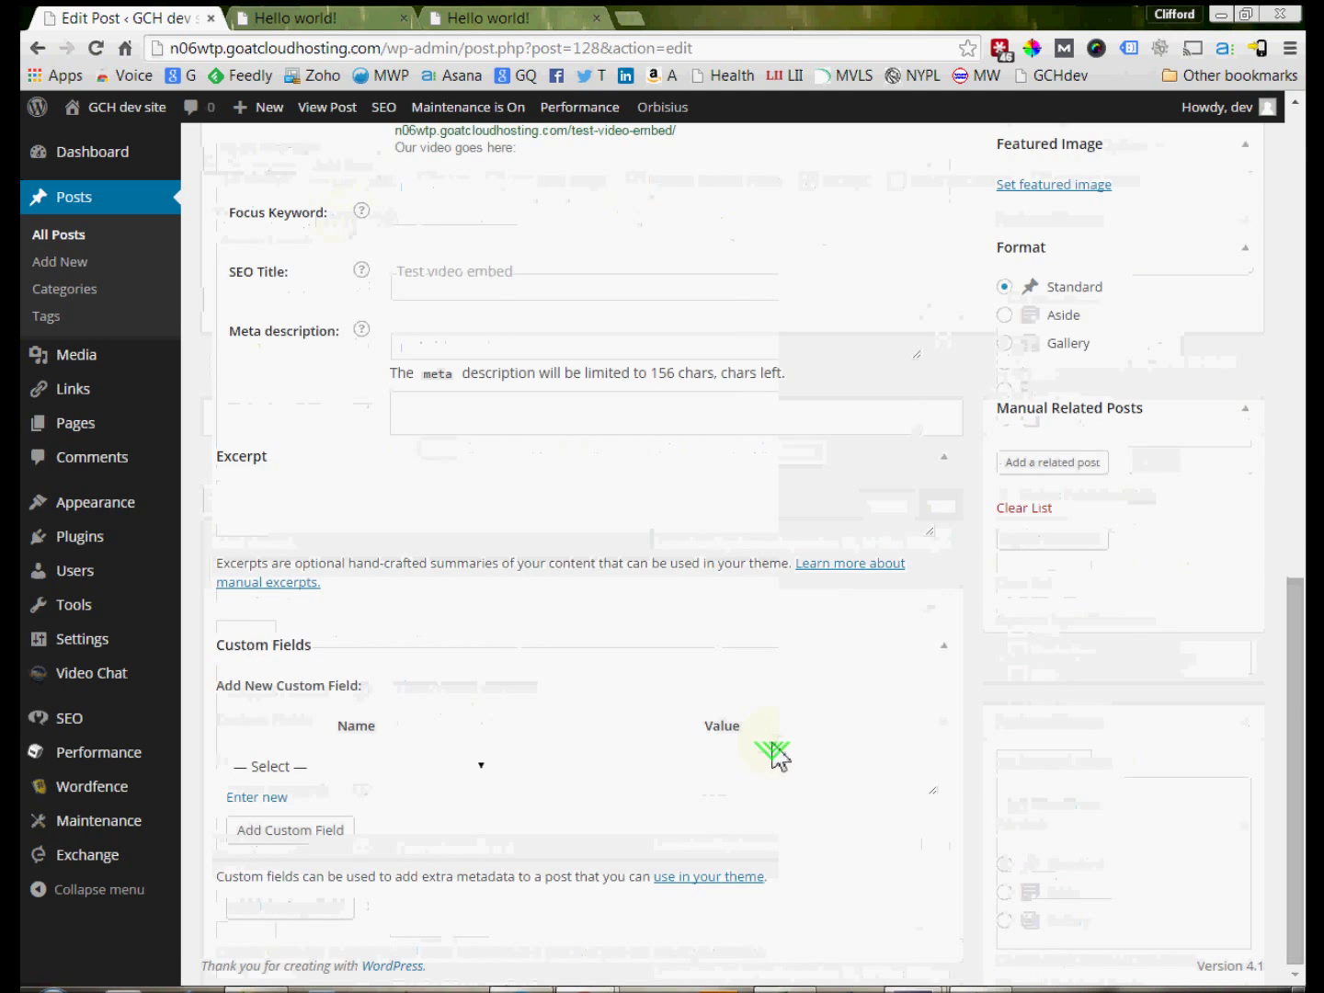
scroll(418, 504, "up", 1)
scroll(418, 504, "up", 10)
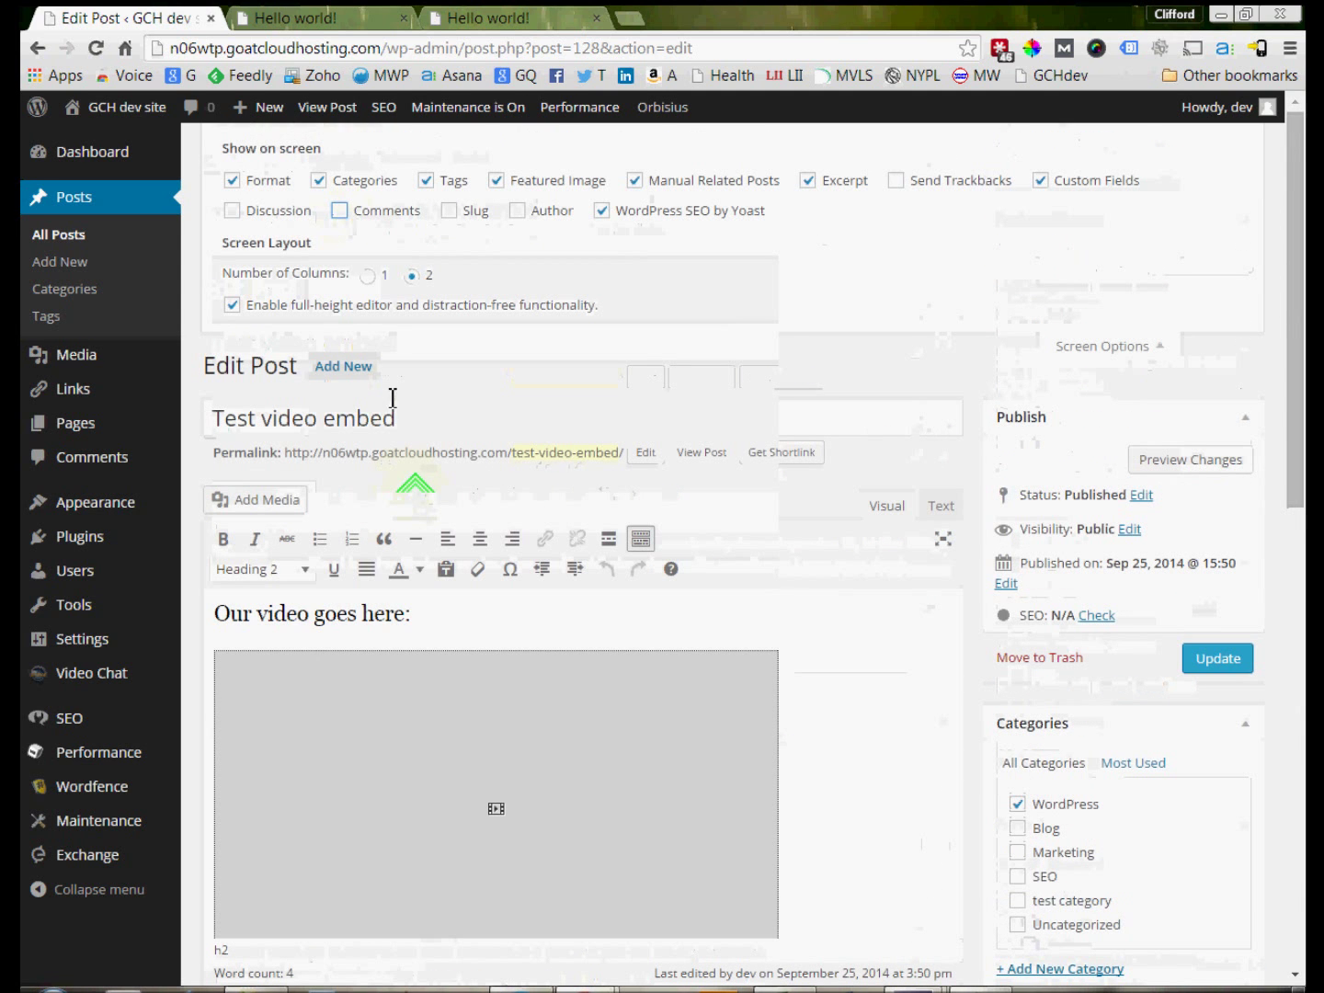
Check Comments again so the Comments box reappears in the editor
left_click(339, 211)
scroll(810, 561, "down", 15)
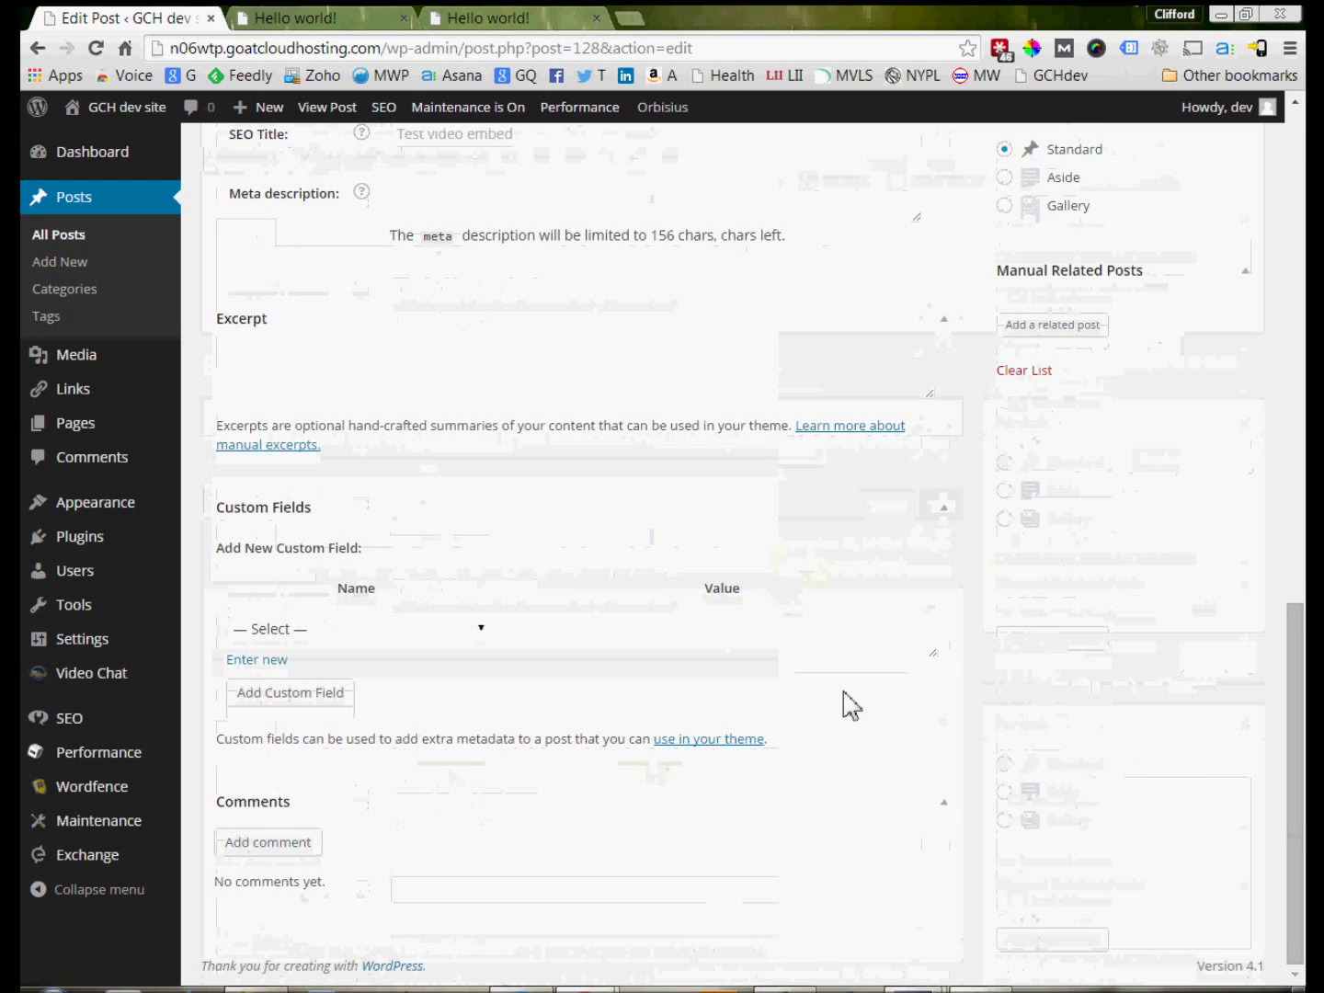
scroll(875, 649, "up", 15)
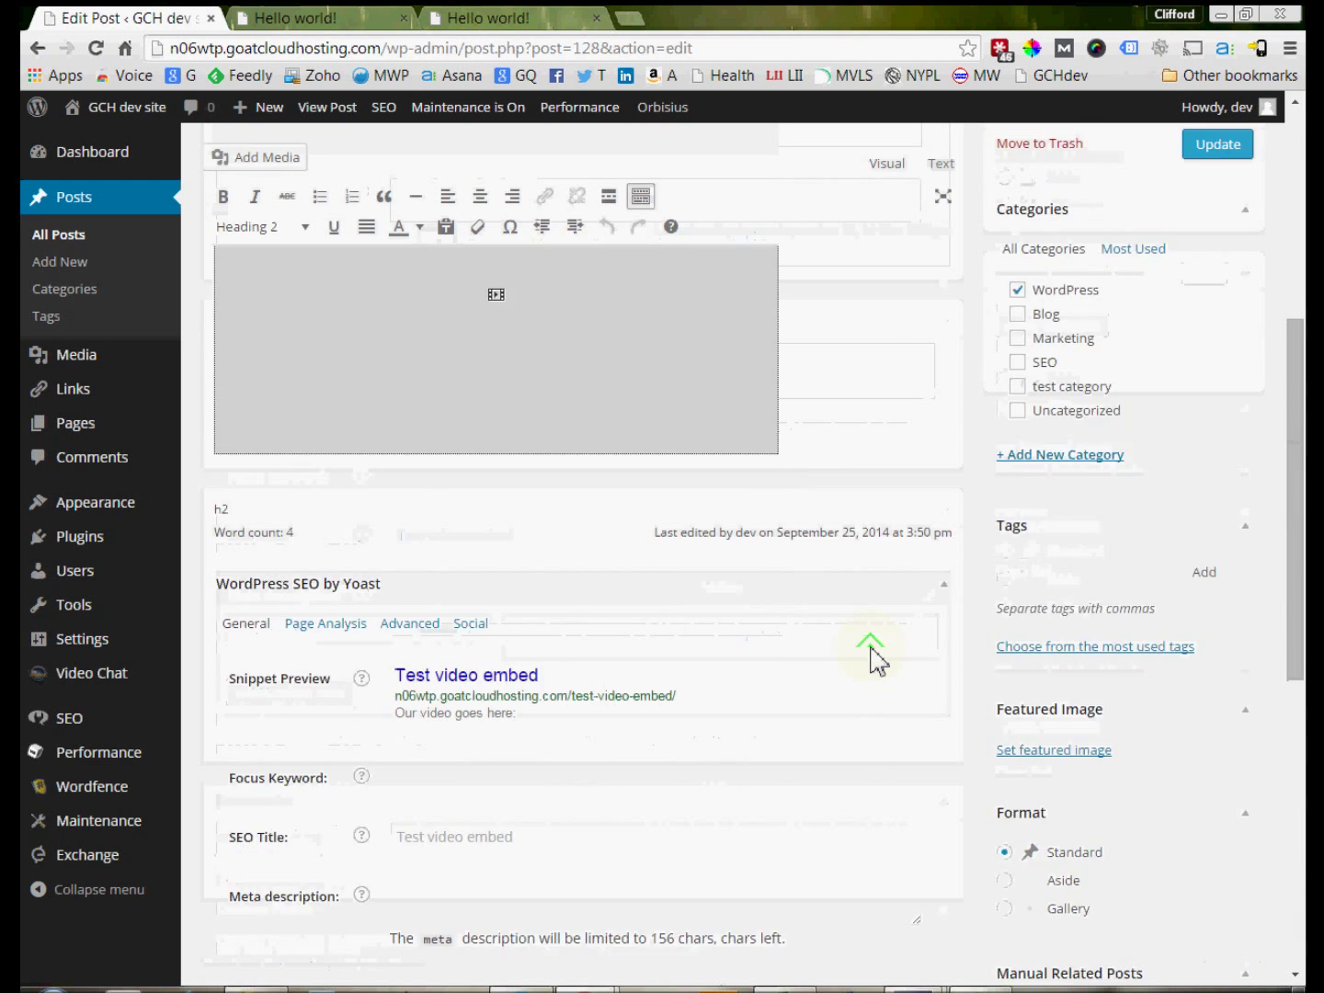